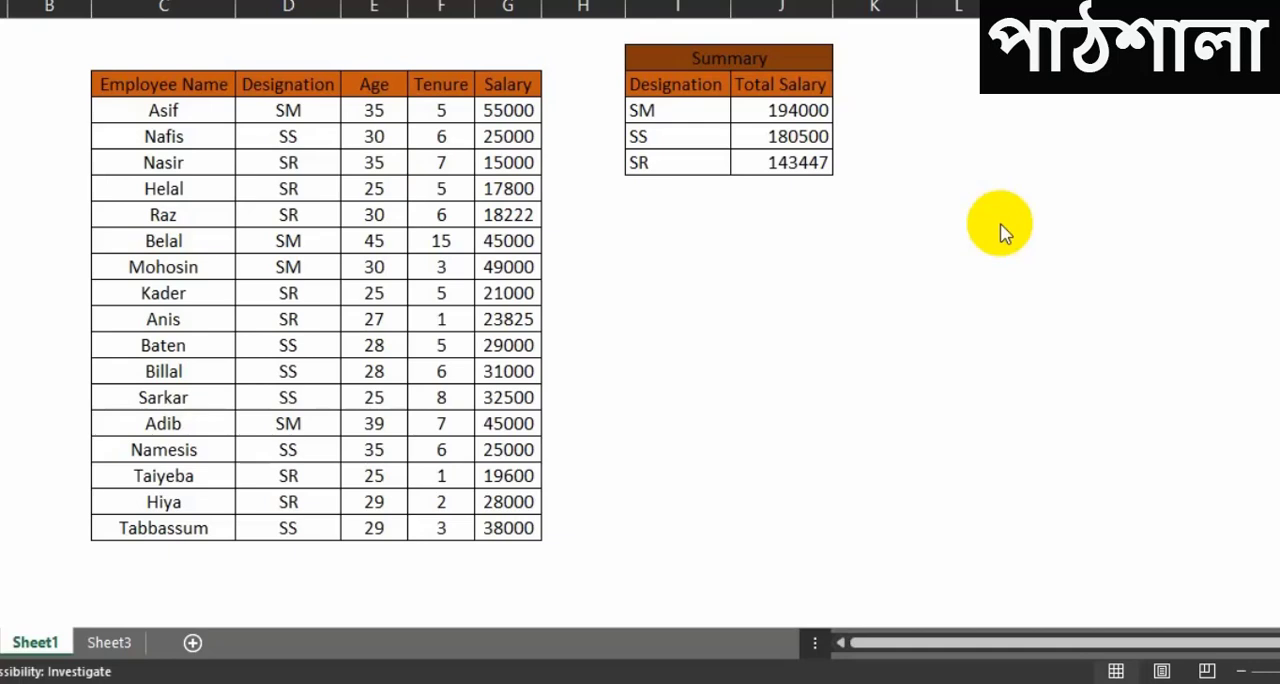
# Step: Examine the Employee Name, Designation, Age, Tenure and Salary columns of the employee table
pyautogui.click(822, 284)
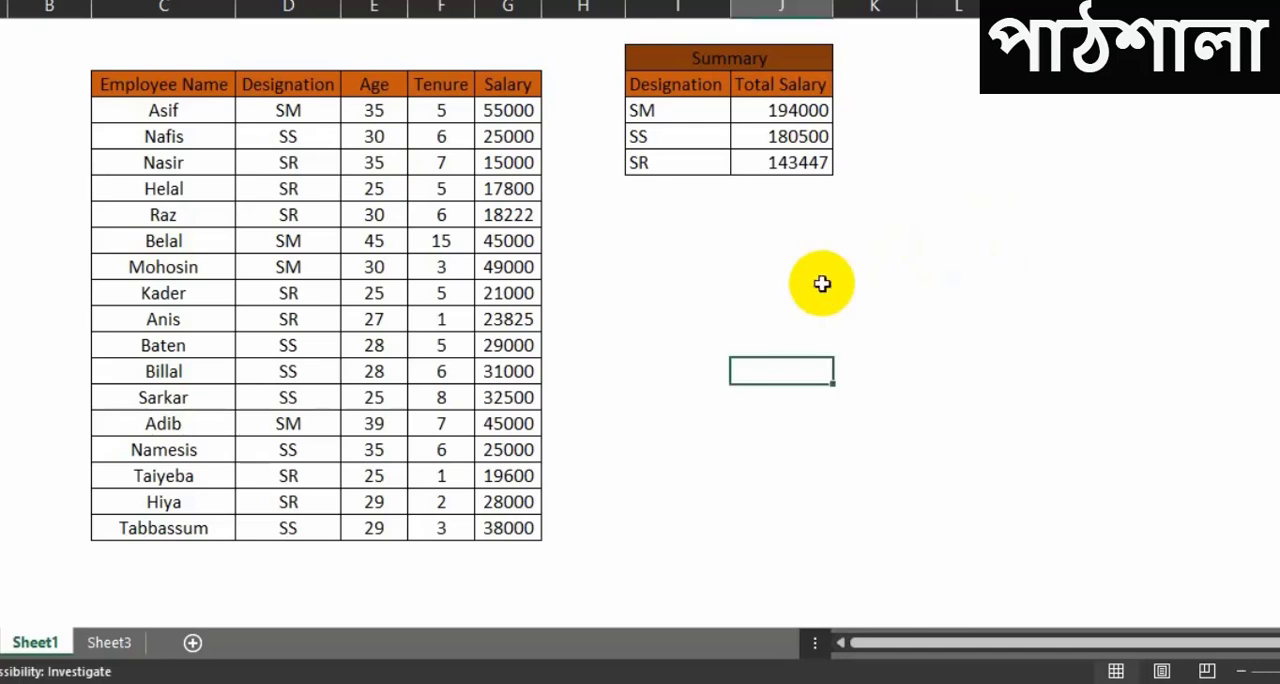
pyautogui.click(676, 255)
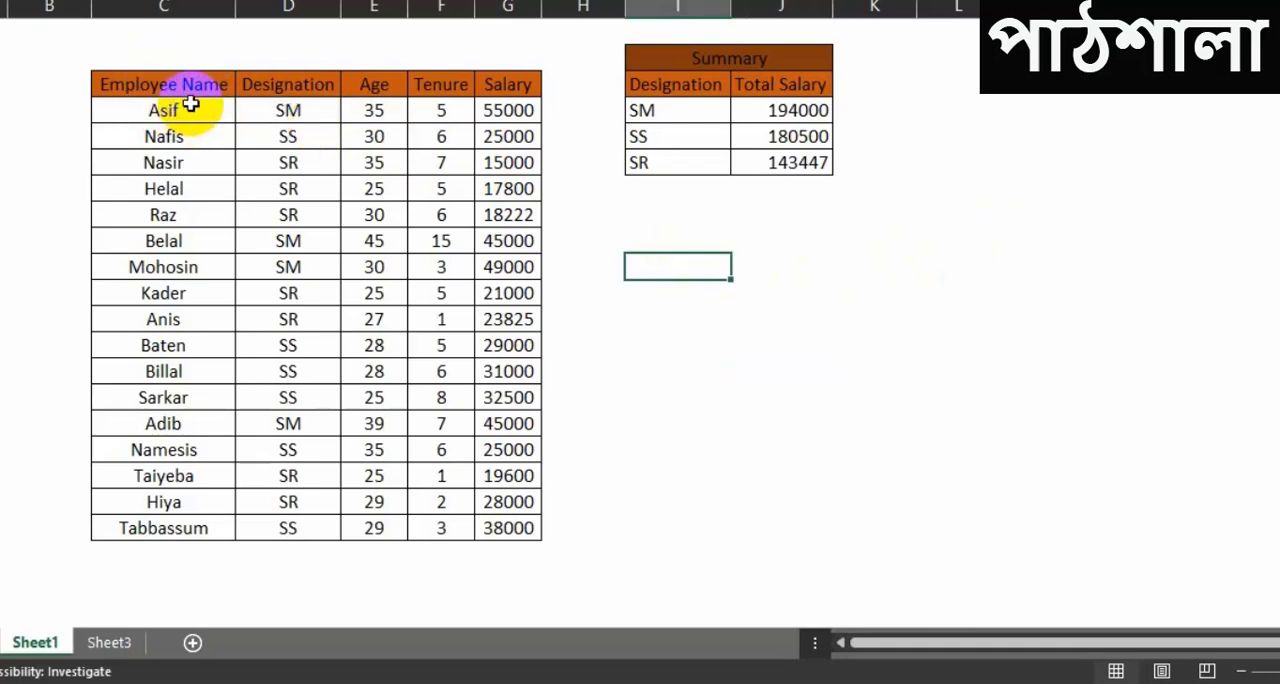
pyautogui.moveTo(189, 108); pyautogui.dragTo(185, 525)
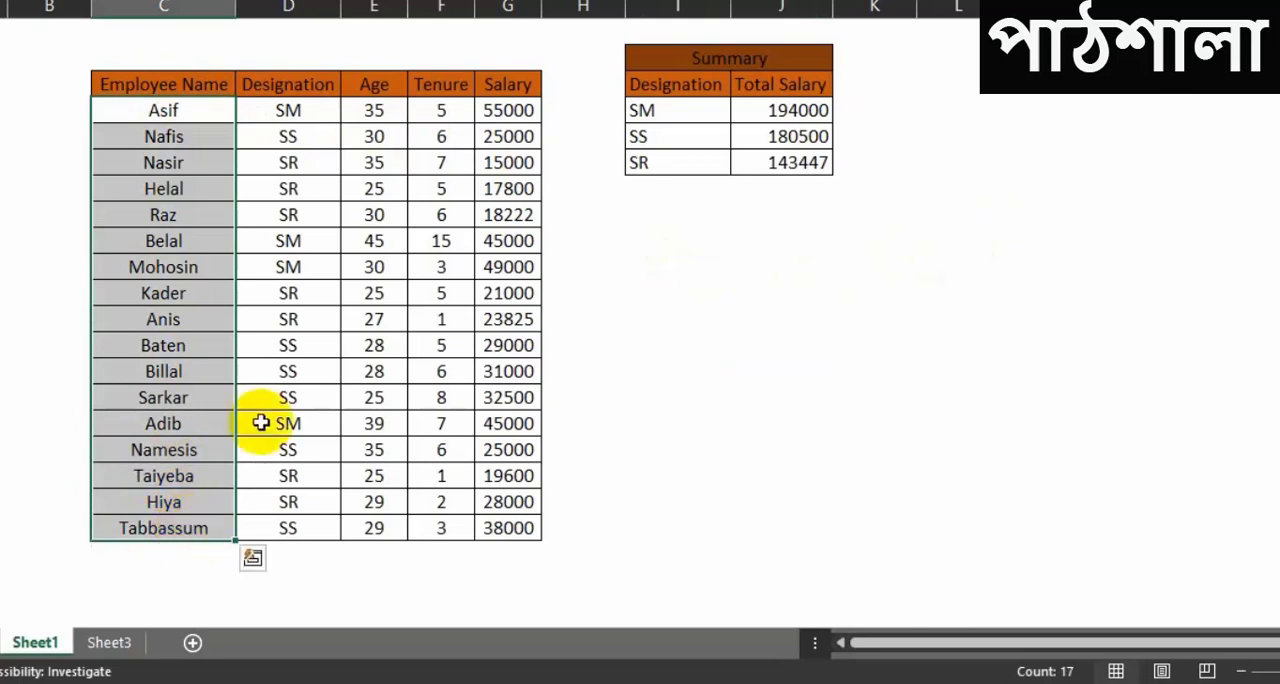
pyautogui.click(286, 209)
pyautogui.moveTo(275, 108); pyautogui.dragTo(271, 503)
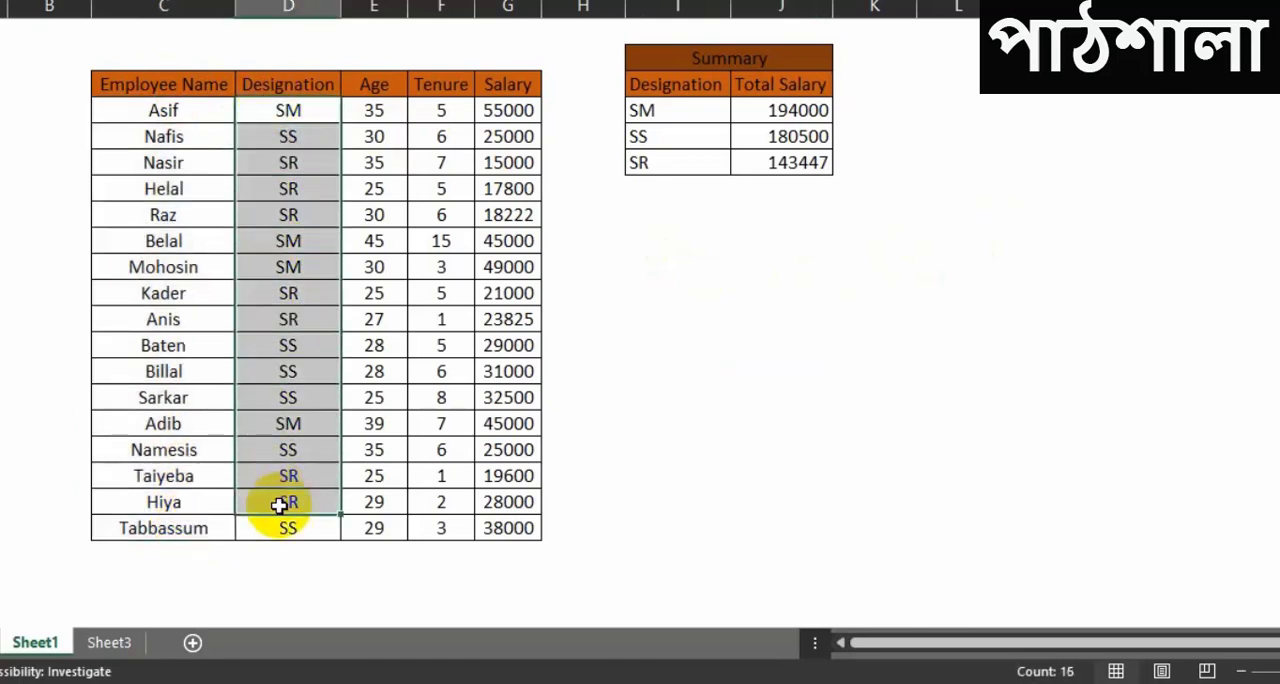
pyautogui.click(385, 136)
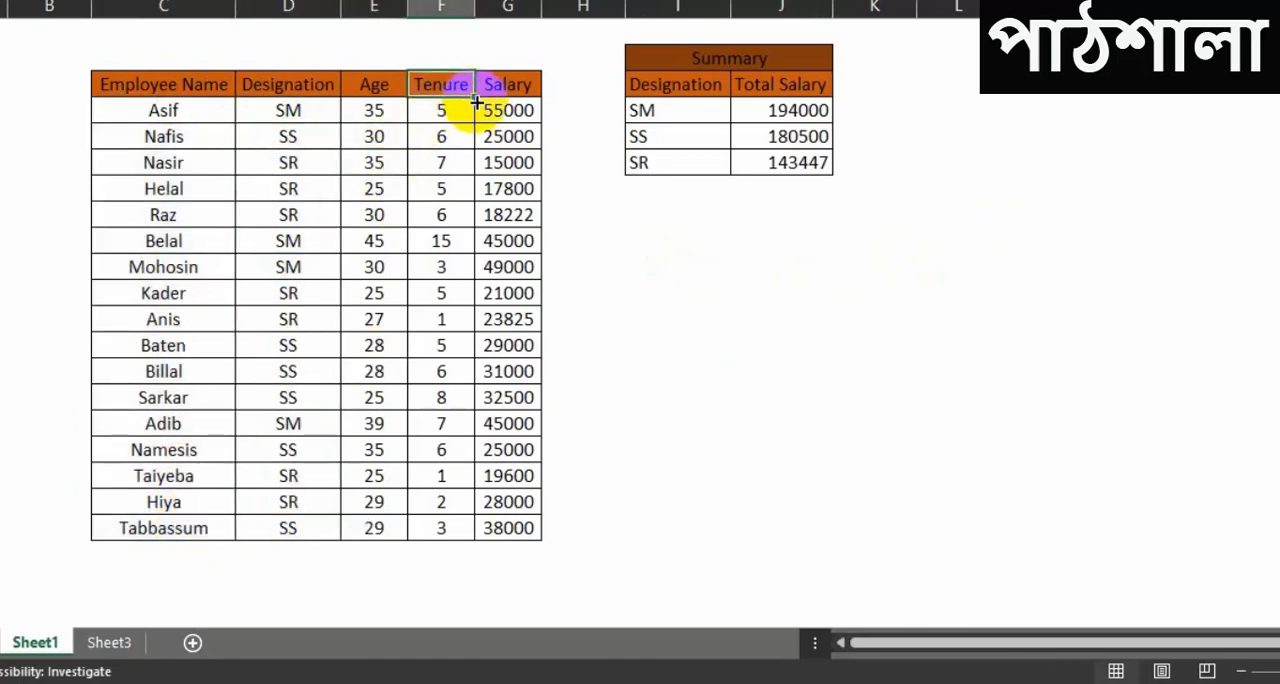
pyautogui.click(510, 90)
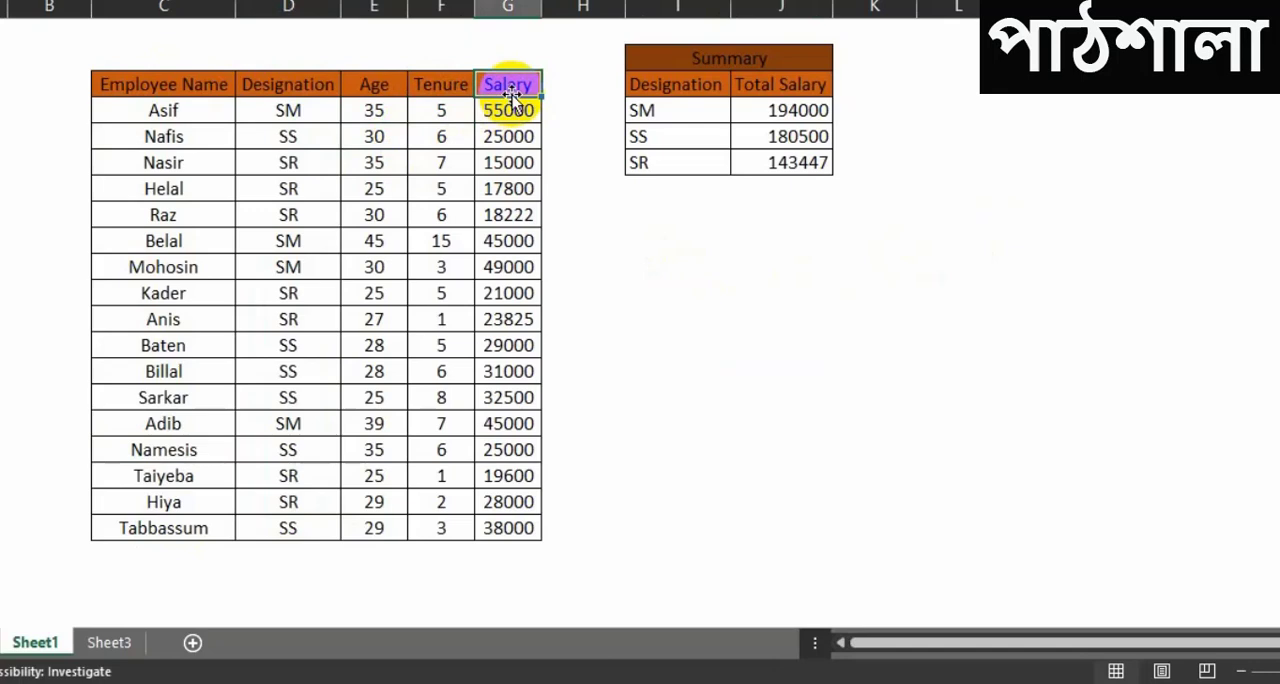
# Step: Compare the summary table's SM, SS and SR rows and their Total Salary cells with the employee table's Designation column
pyautogui.click(712, 262)
pyautogui.click(775, 108)
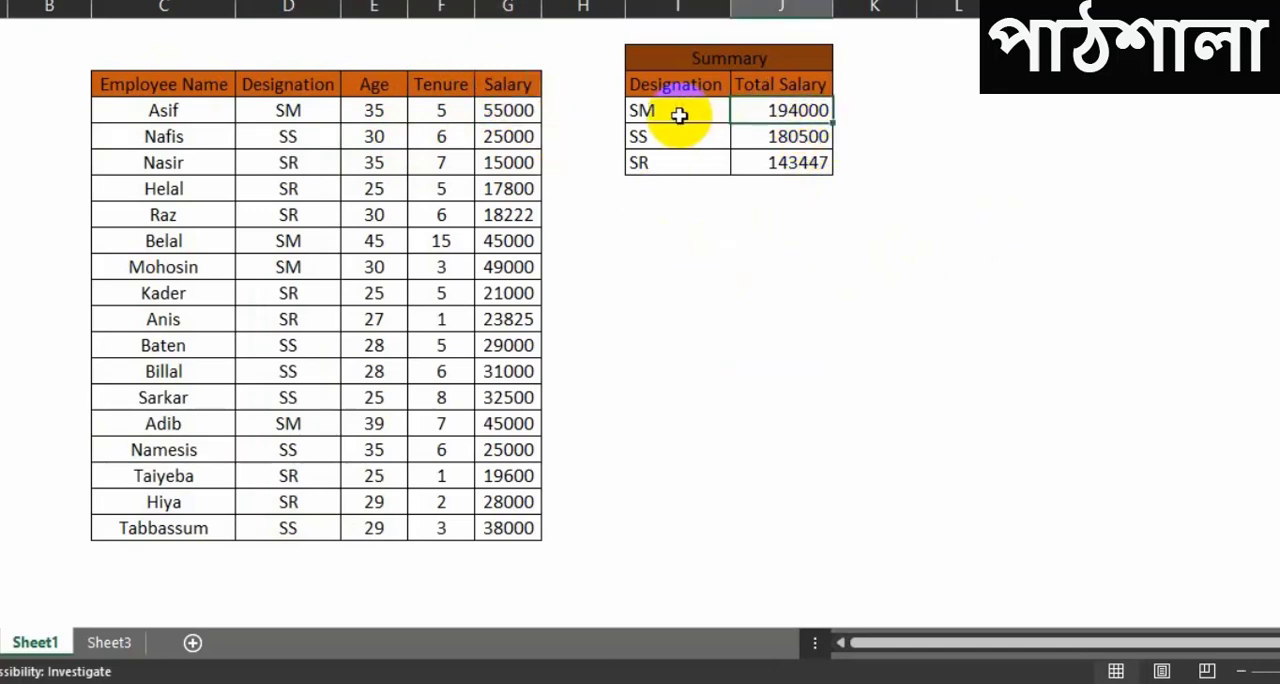
pyautogui.moveTo(288, 108); pyautogui.dragTo(289, 530)
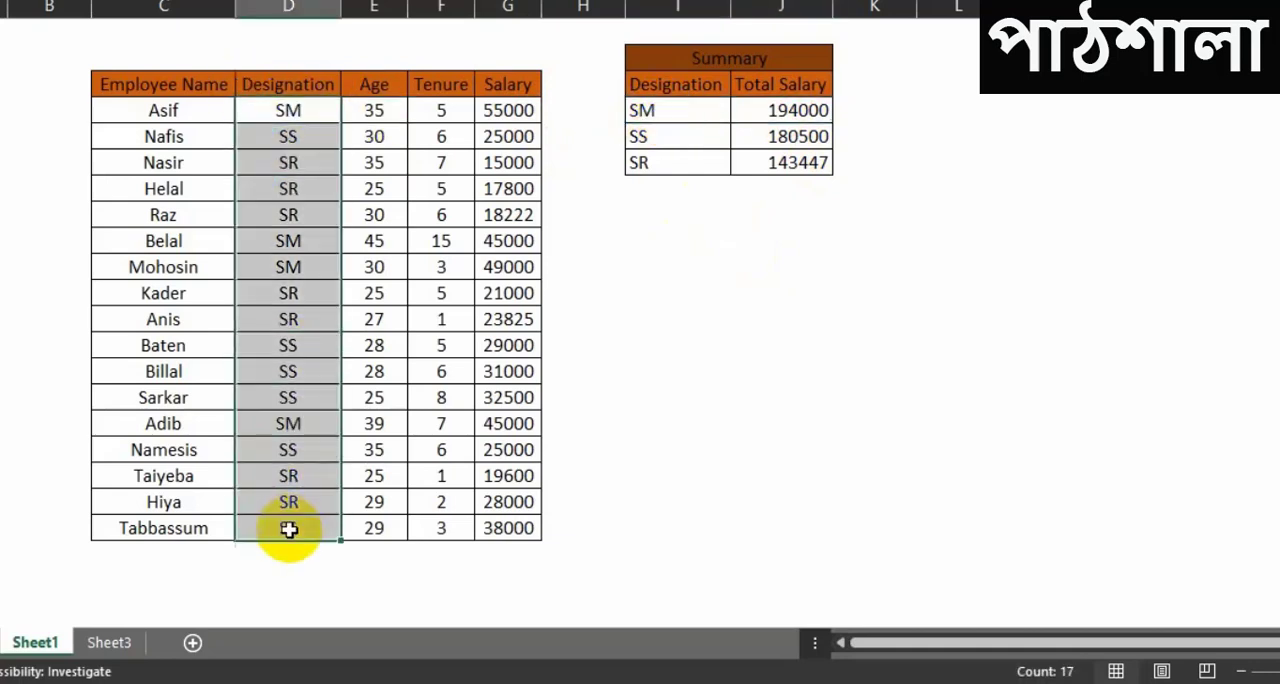
pyautogui.click(812, 108)
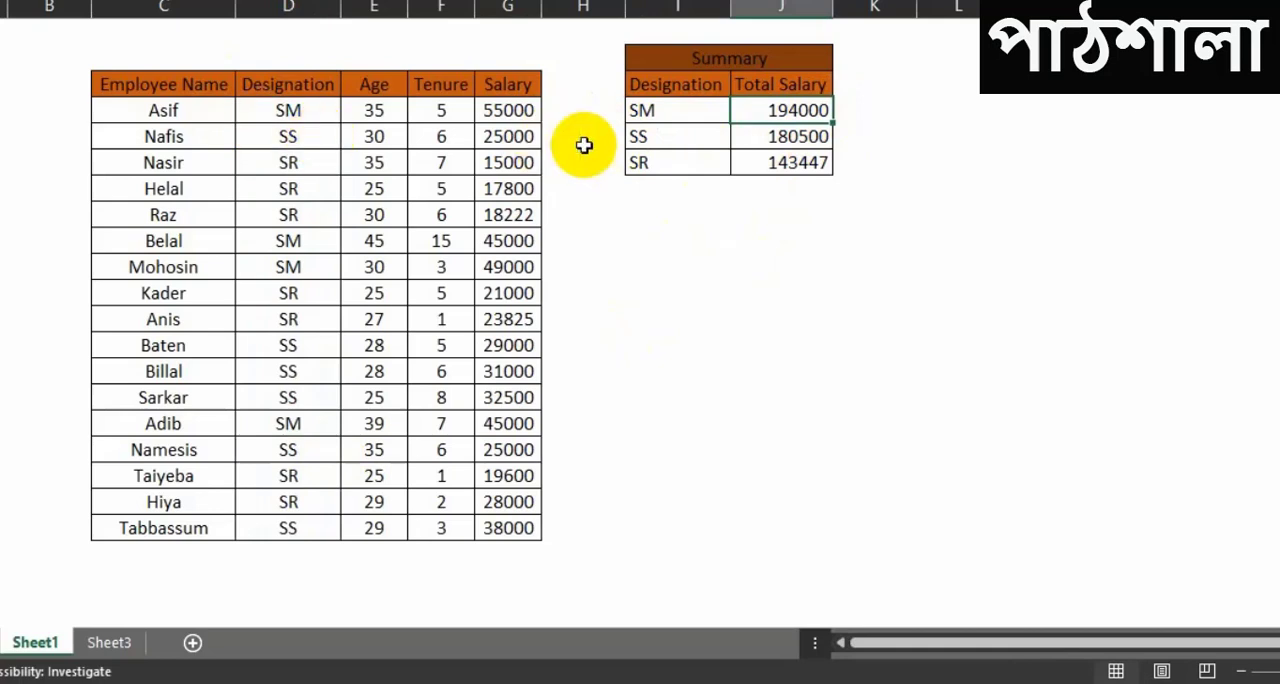
pyautogui.click(667, 140)
pyautogui.click(671, 162)
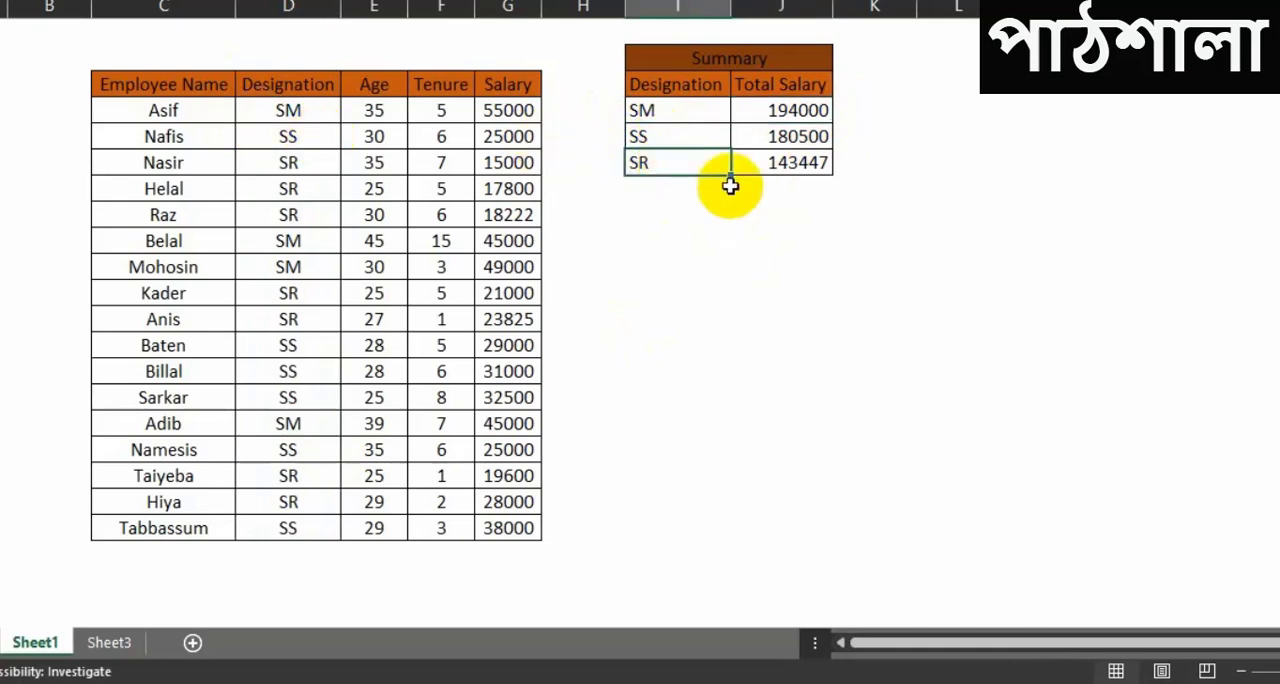
pyautogui.click(753, 194)
pyautogui.click(810, 291)
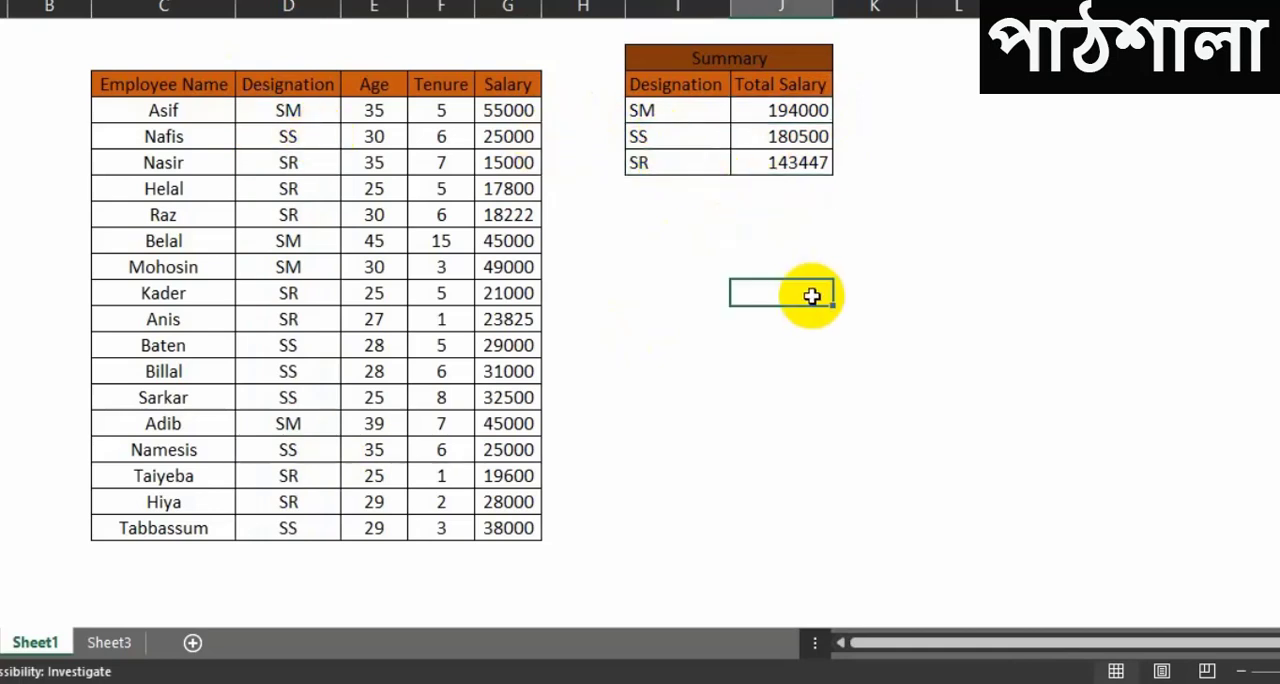
pyautogui.click(684, 196)
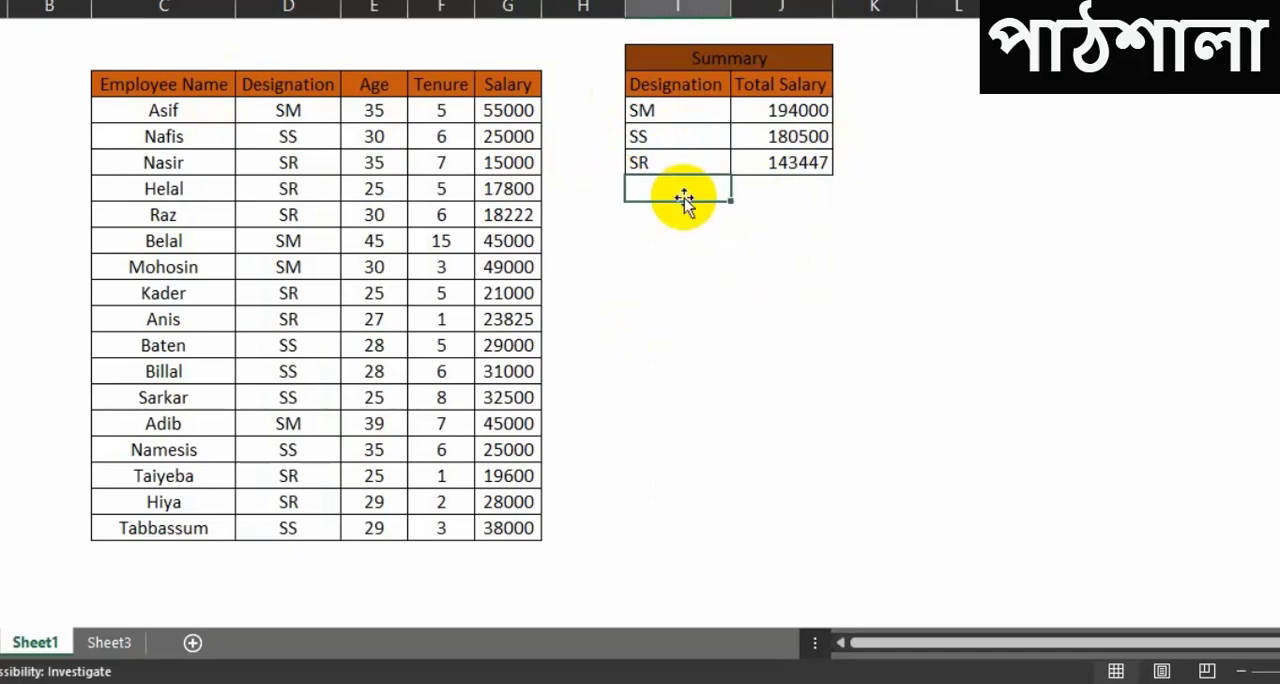
# Step: Select the Salary cells of all SM employees together to read their combined sum
pyautogui.click(288, 112)
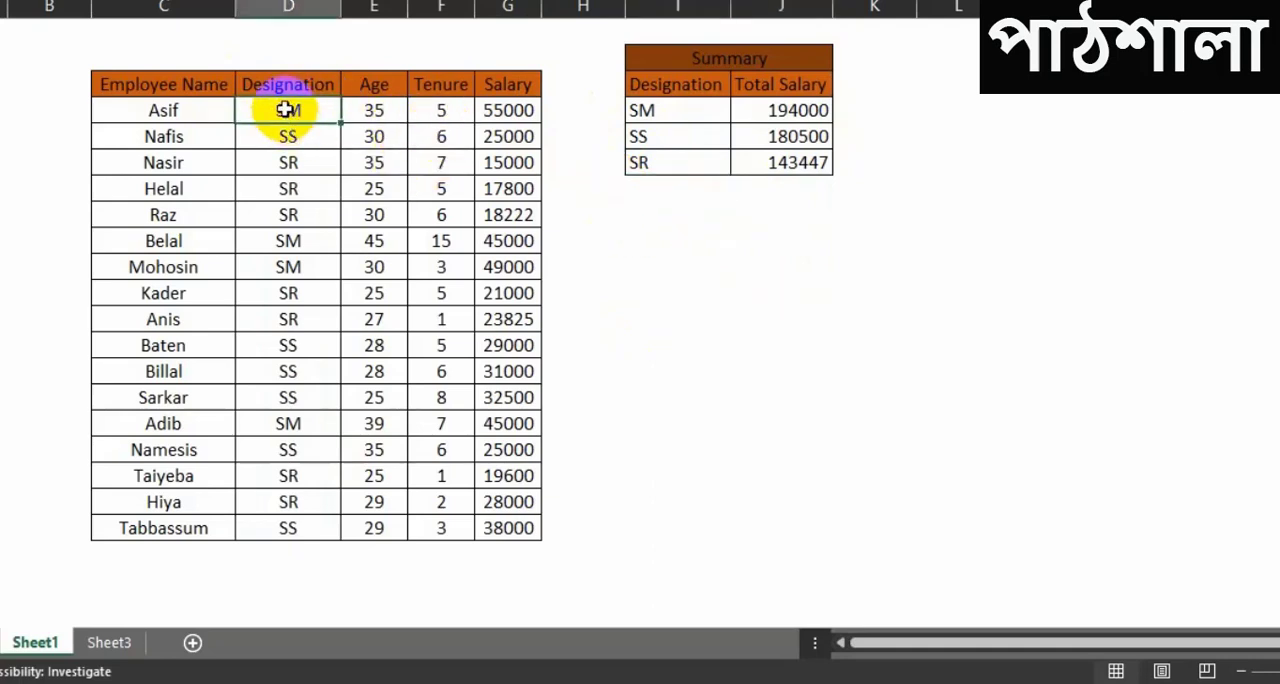
pyautogui.moveTo(288, 110); pyautogui.dragTo(511, 112)
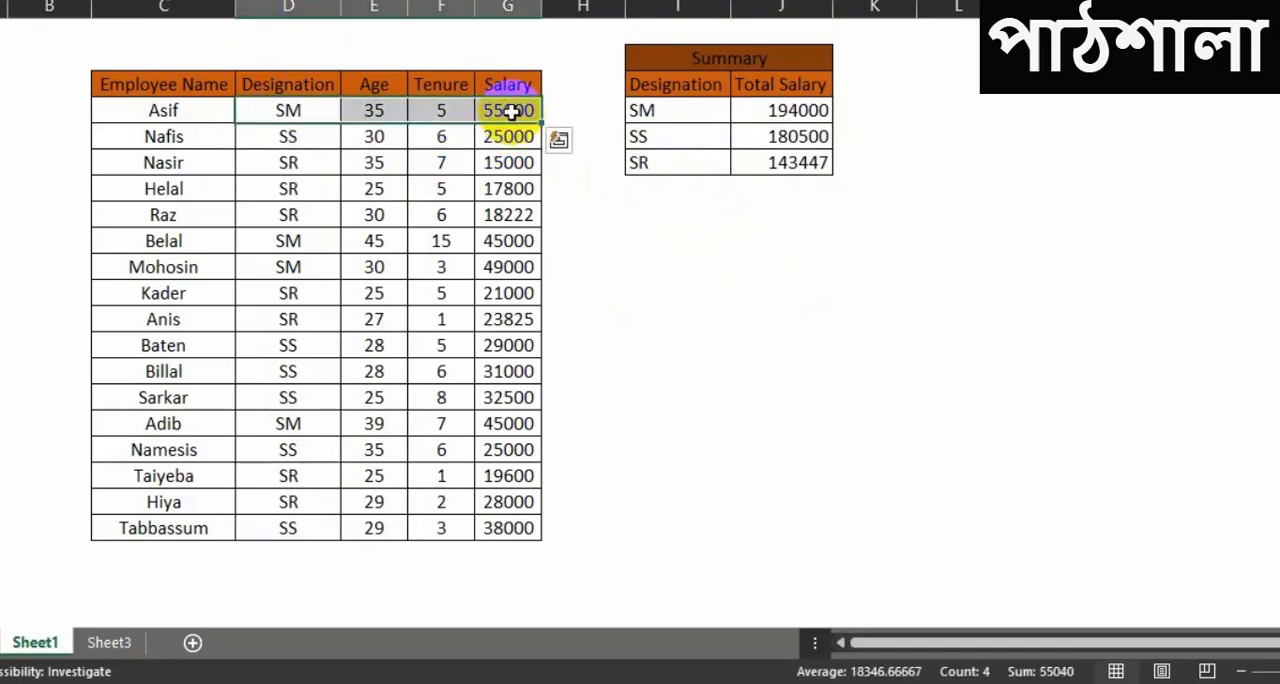
pyautogui.click(510, 111)
pyautogui.keyDown('ctrl'); pyautogui.click(508, 247); pyautogui.keyUp('ctrl')
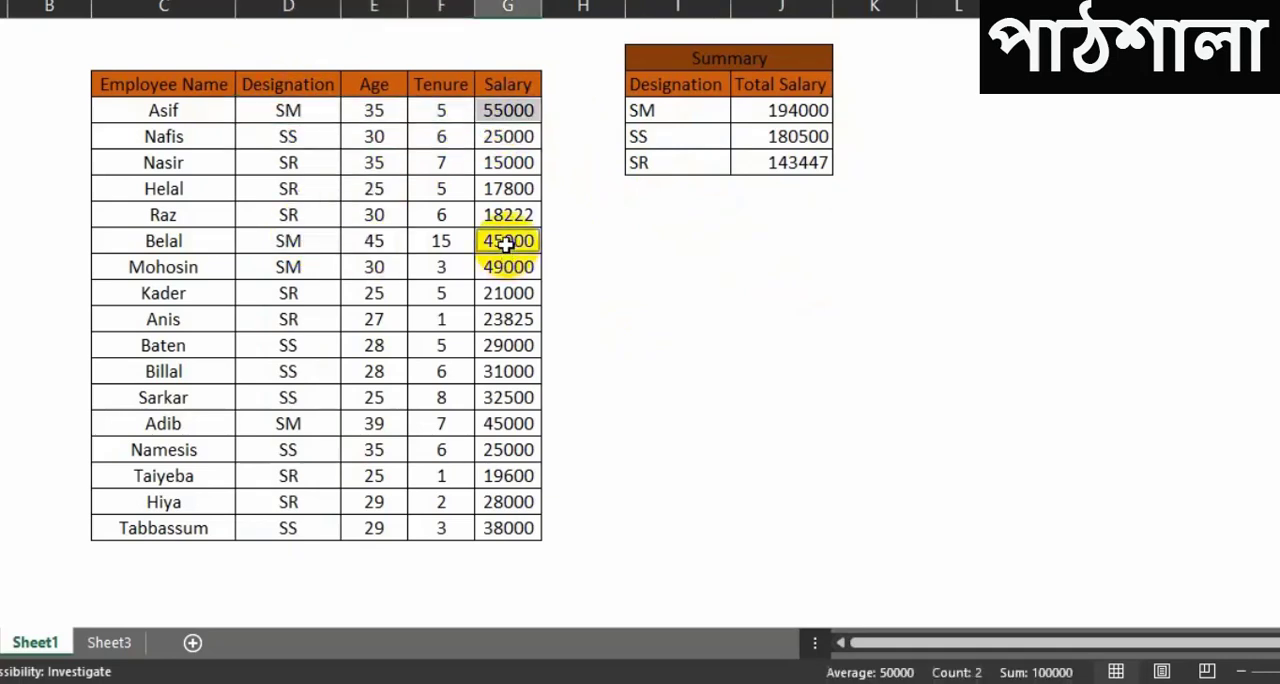
pyautogui.keyDown('ctrl'); pyautogui.click(515, 267); pyautogui.keyUp('ctrl')
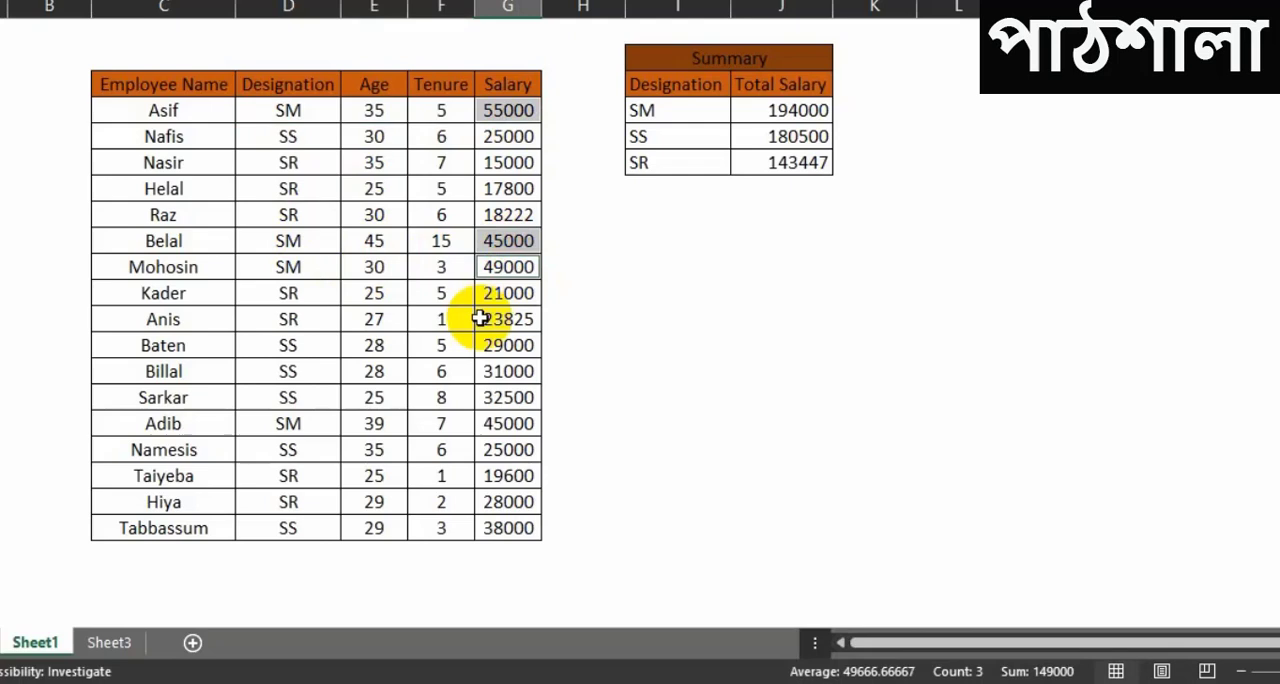
pyautogui.keyDown('ctrl'); pyautogui.click(505, 422); pyautogui.keyUp('ctrl')
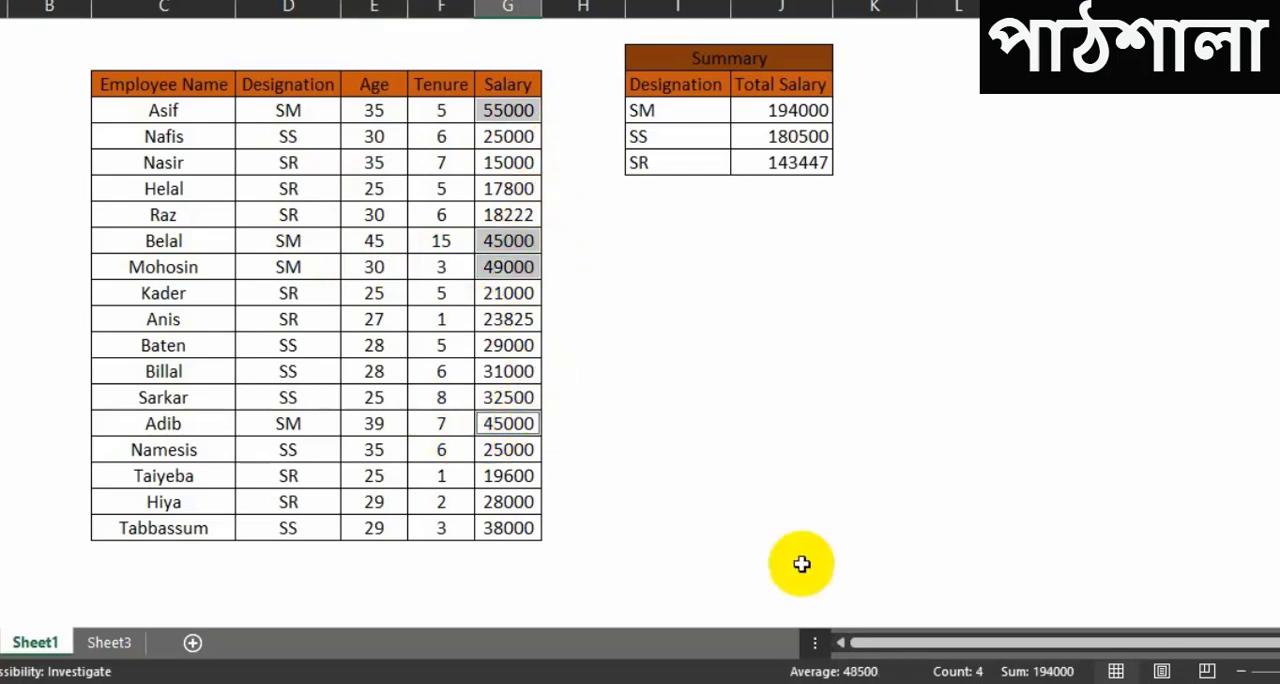
# Step: Enter 194000 manually as the Total Salary for SM in the summary table
pyautogui.click(806, 108)
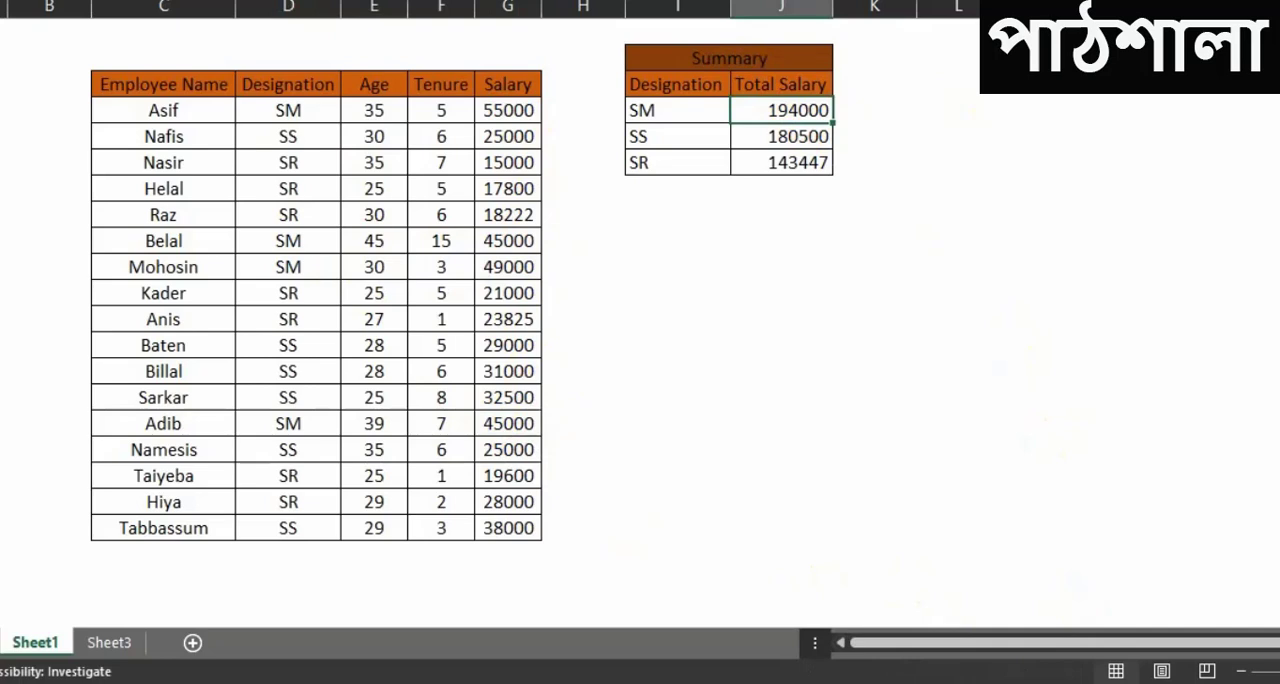
pyautogui.write('19')
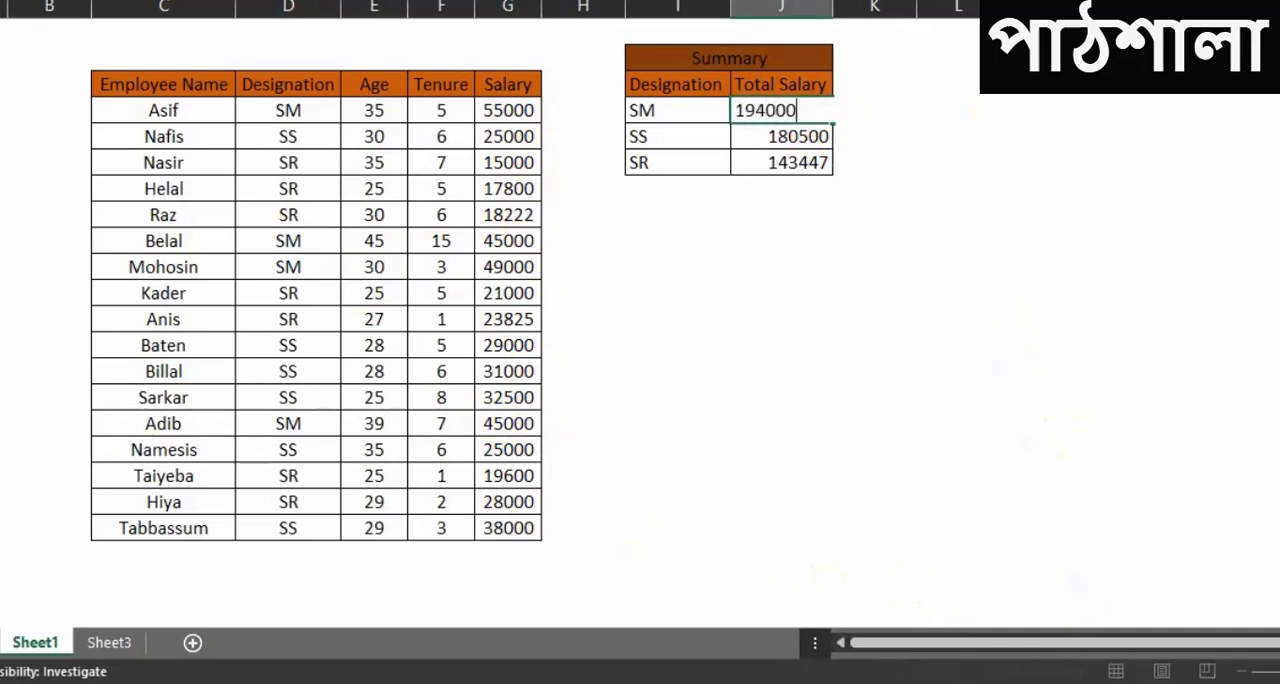
pyautogui.press('Return')
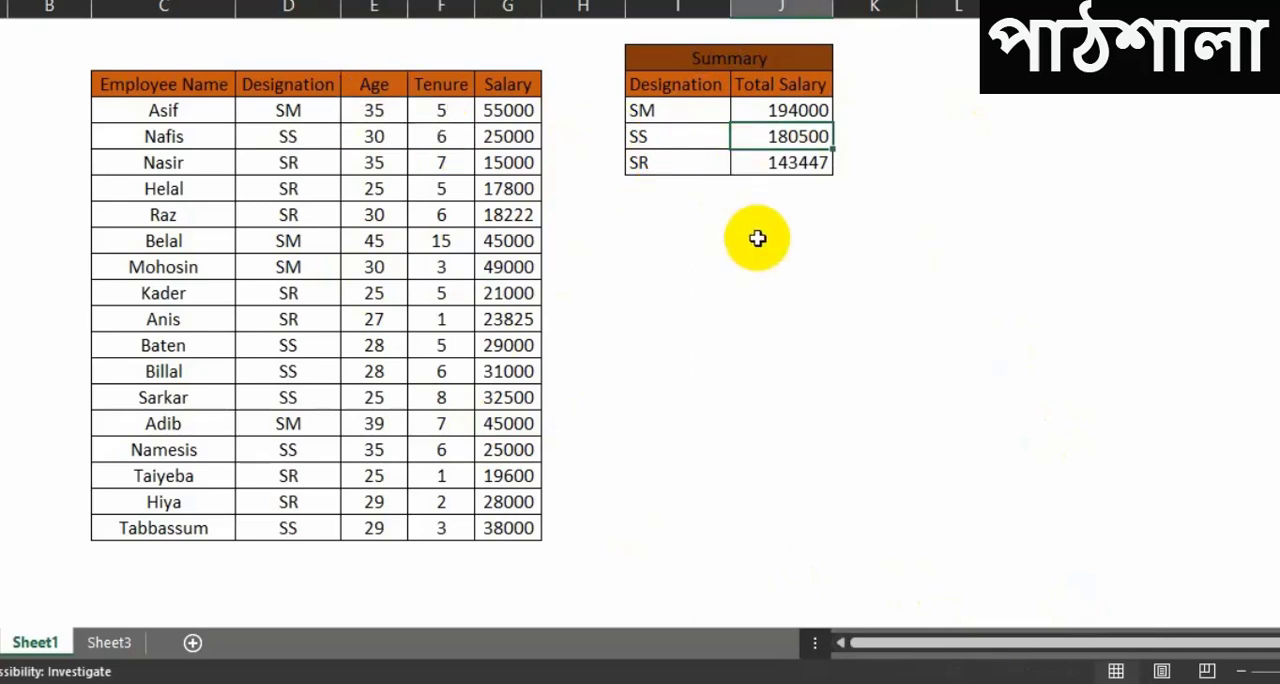
# Step: Clear the Total Salary values for SM, SS and SR in the summary table
pyautogui.click(757, 238)
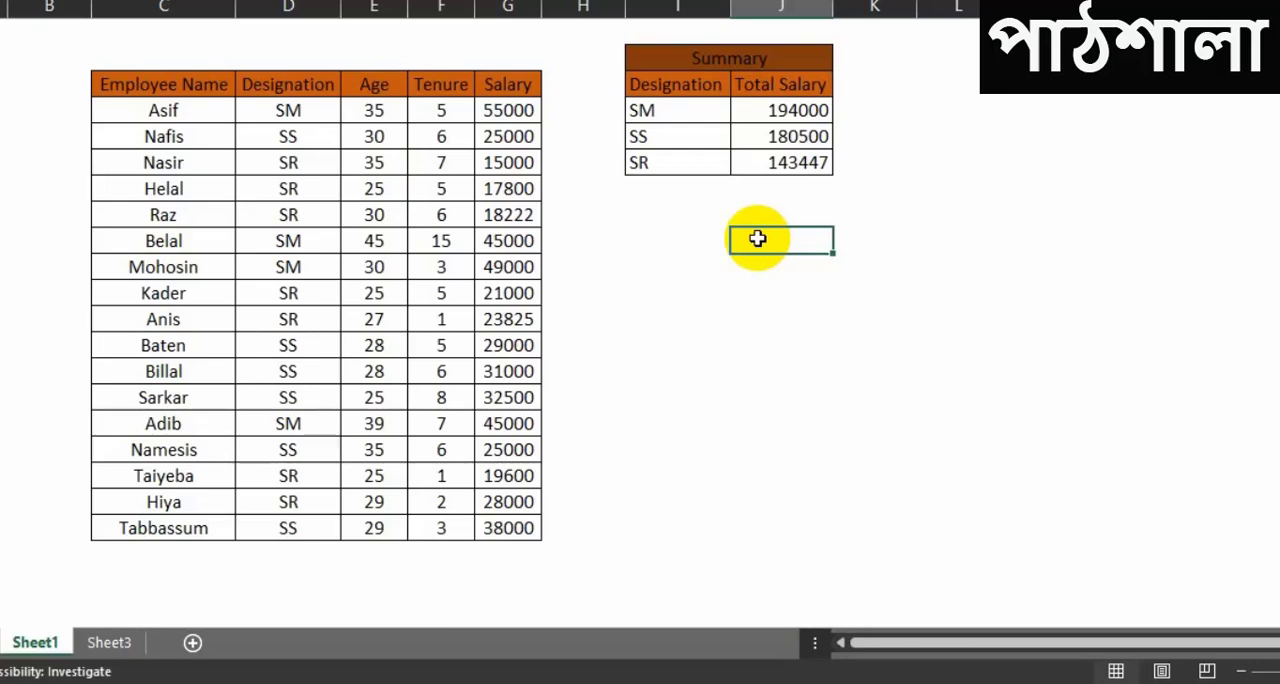
pyautogui.click(899, 190)
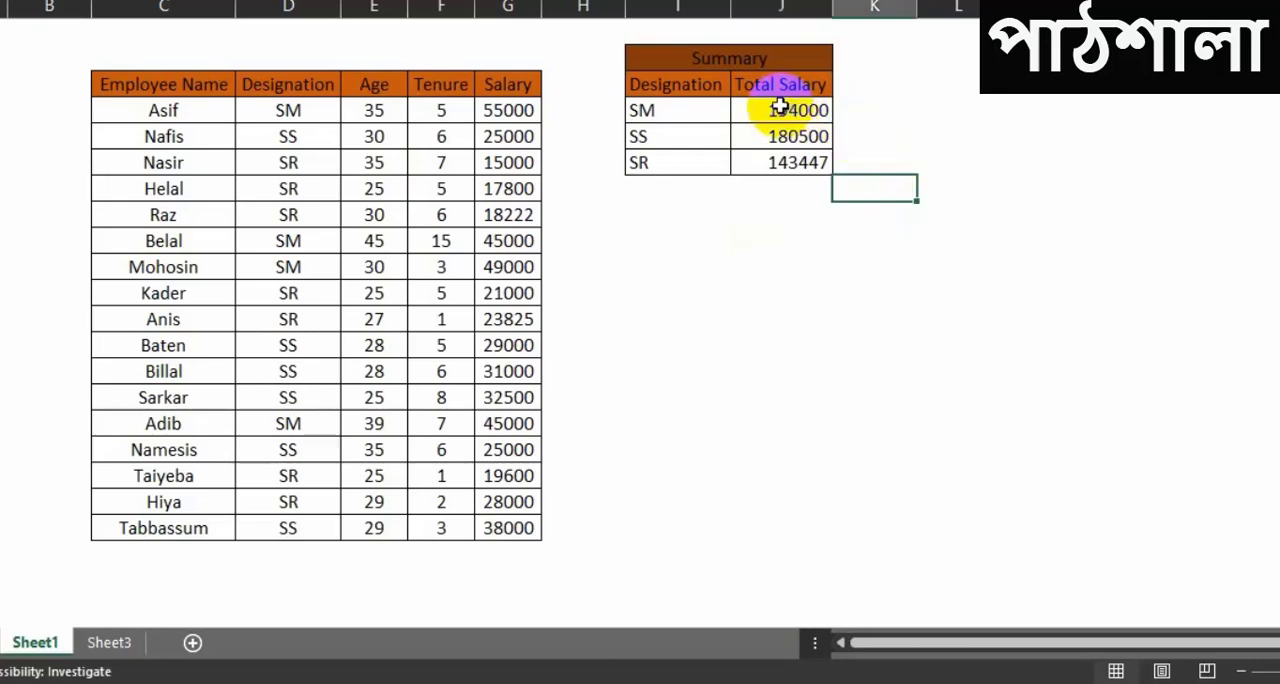
pyautogui.moveTo(780, 108); pyautogui.dragTo(800, 186)
pyautogui.click(935, 182)
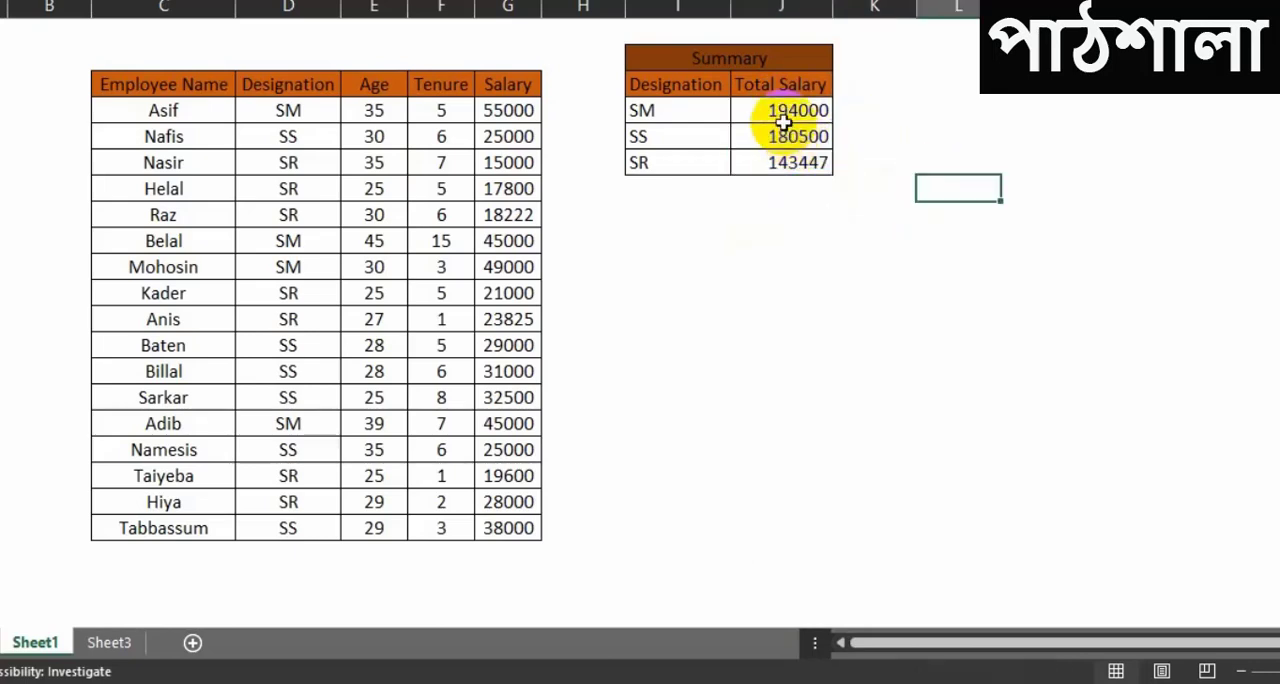
pyautogui.moveTo(783, 121); pyautogui.dragTo(785, 162)
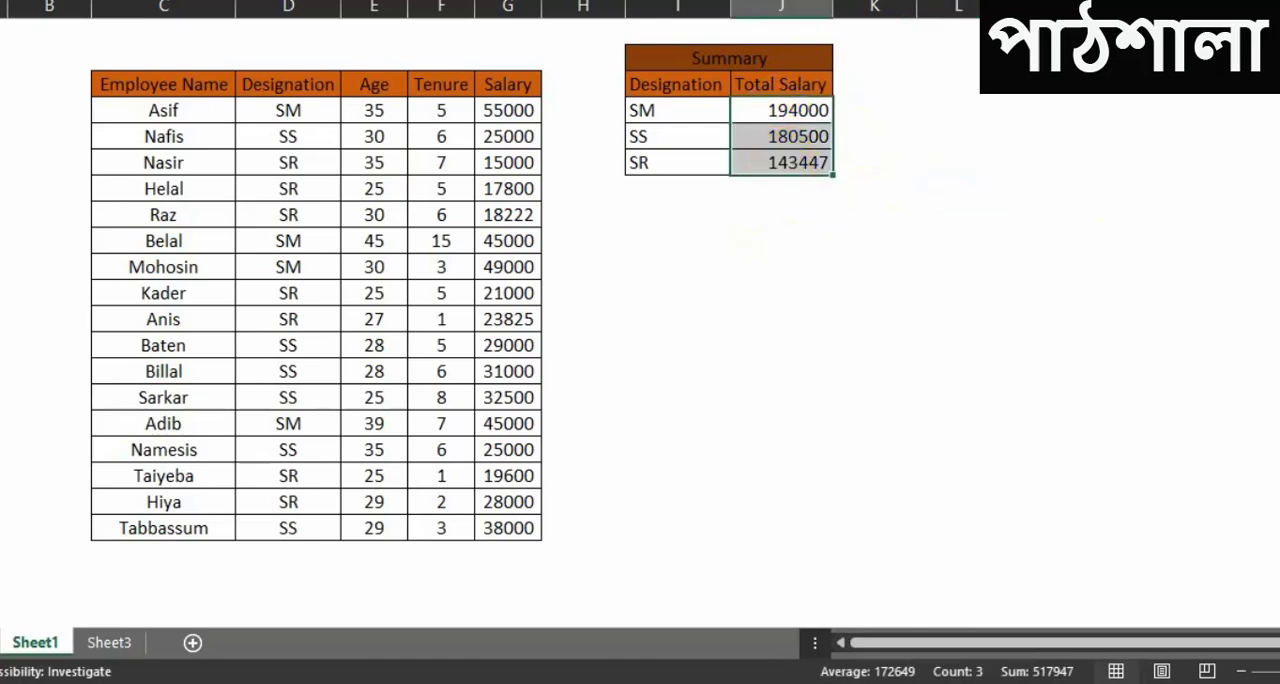
pyautogui.press('Delete')
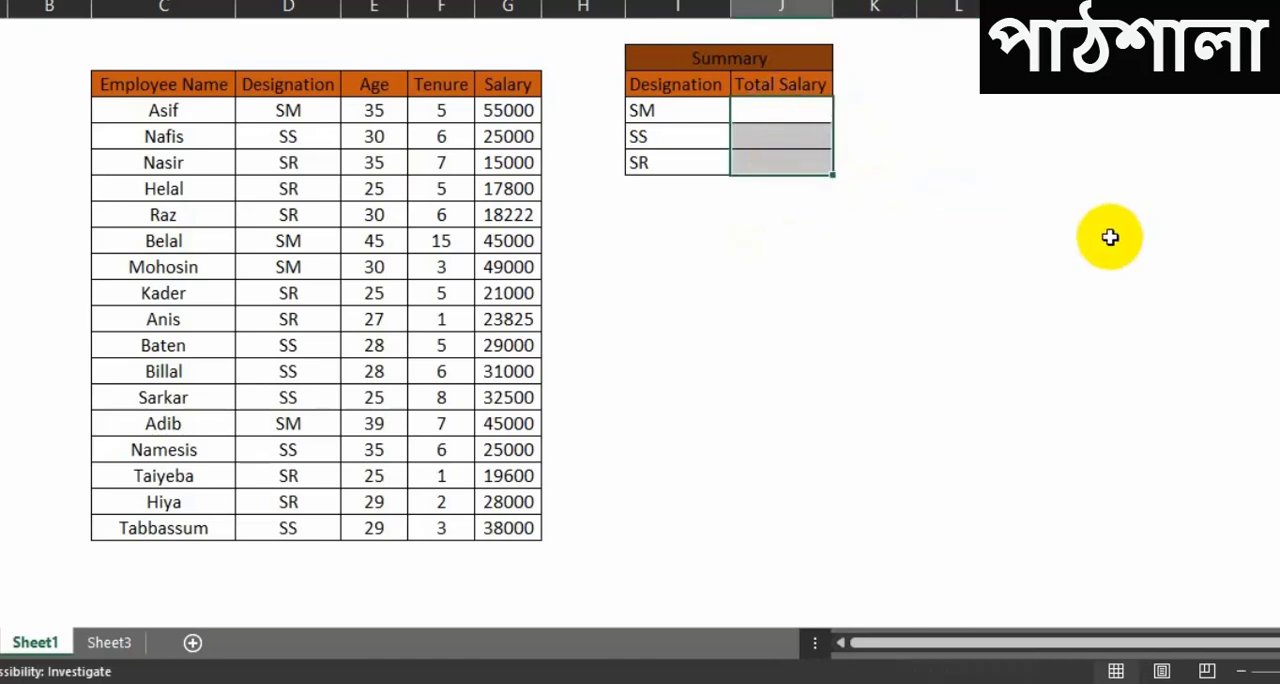
pyautogui.click(866, 262)
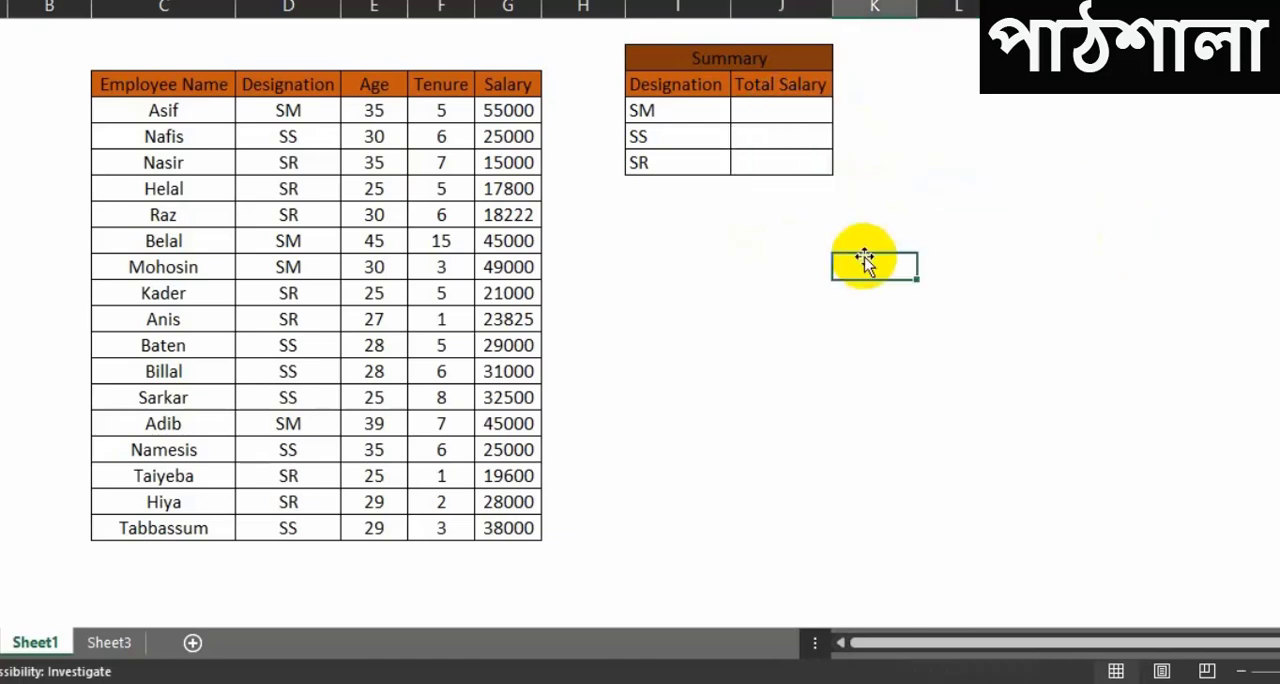
# Step: Start a SUMIF formula in the SM row's Total Salary cell with the whole Designation column (D:D) as the range
pyautogui.click(784, 117)
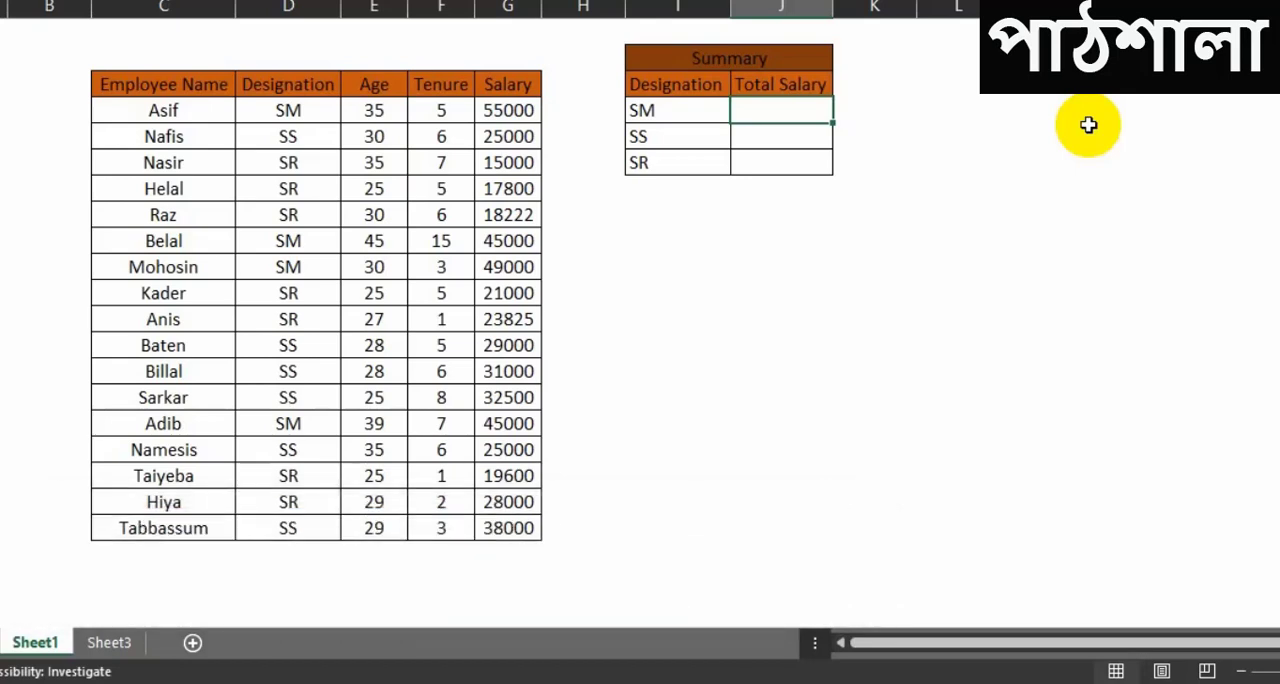
pyautogui.write('=')
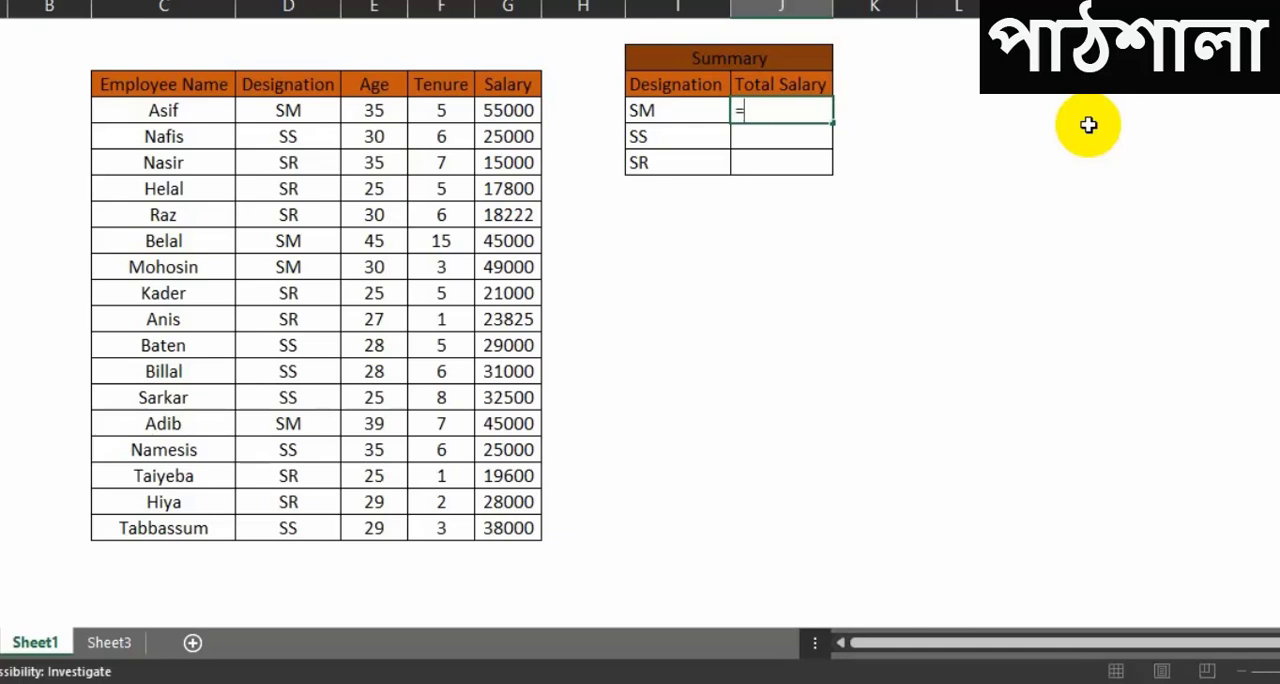
pyautogui.write('sum')
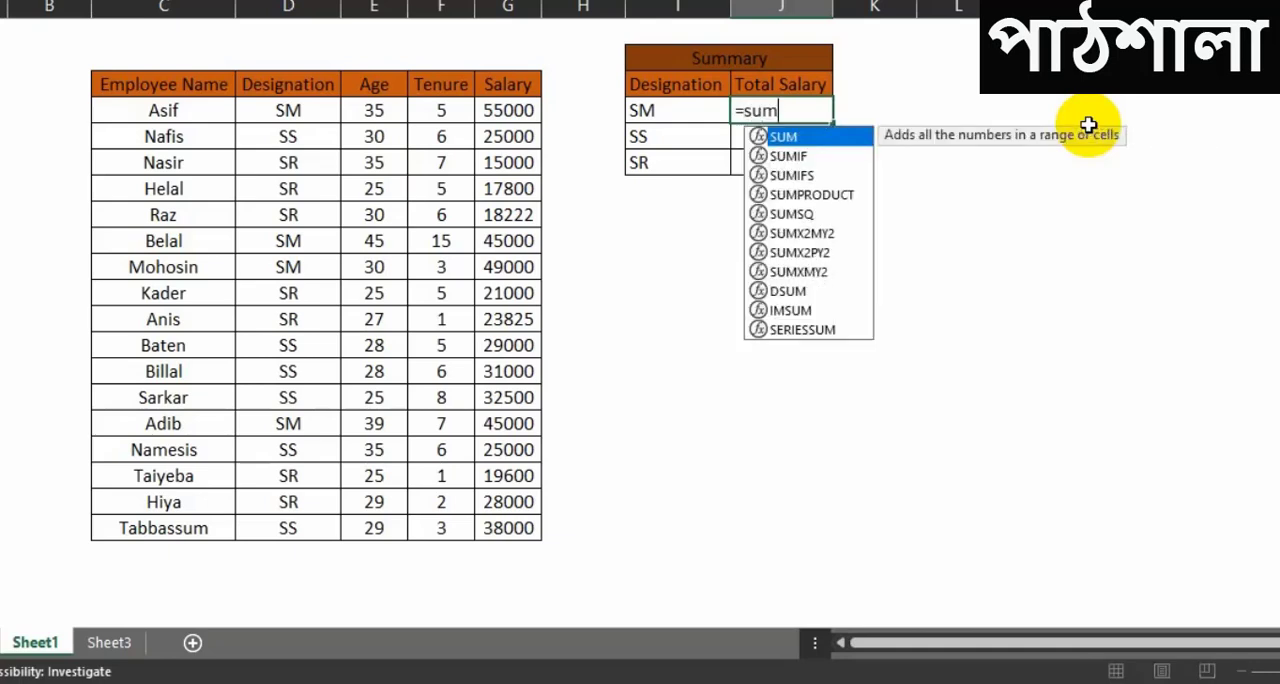
pyautogui.press('Down')
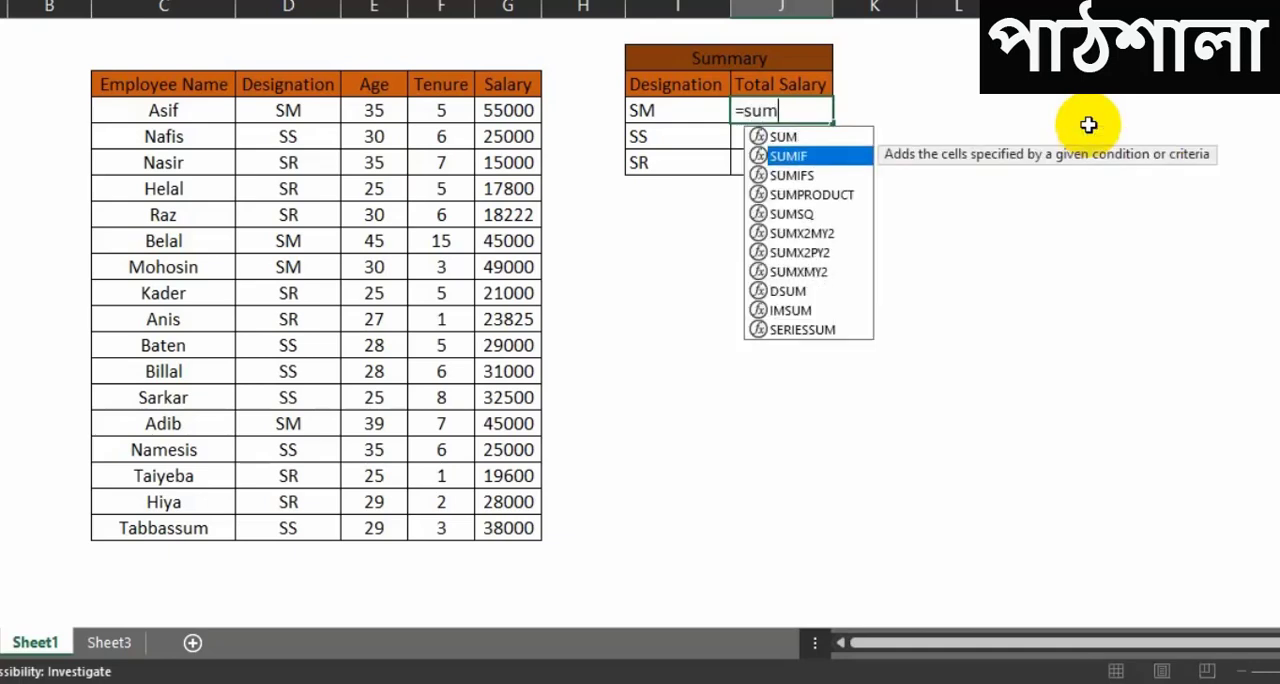
pyautogui.press('Tab')
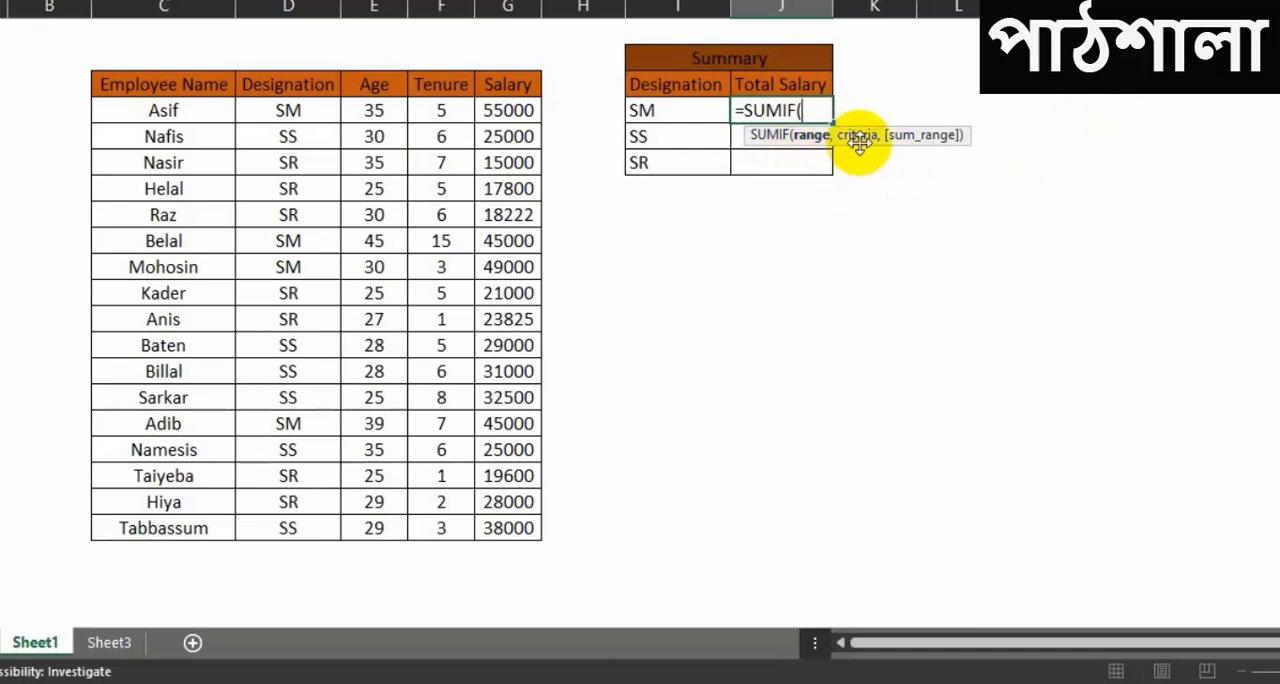
pyautogui.moveTo(859, 143); pyautogui.dragTo(849, 194)
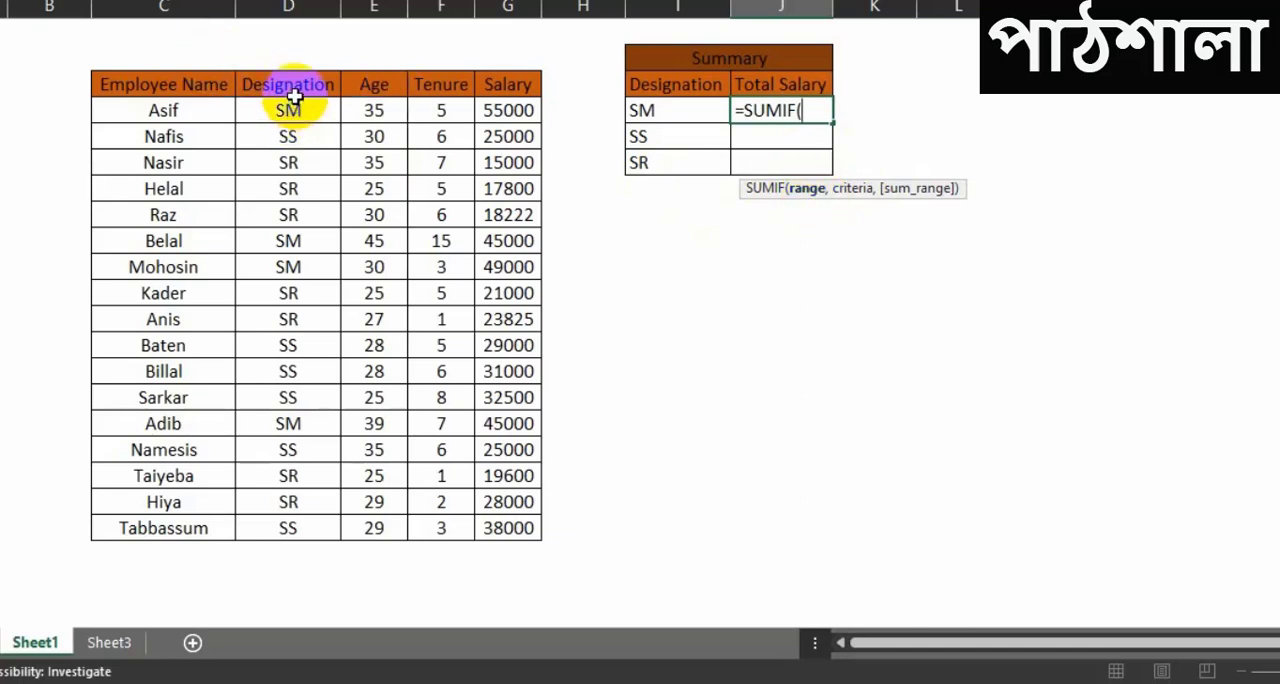
pyautogui.click(285, 5)
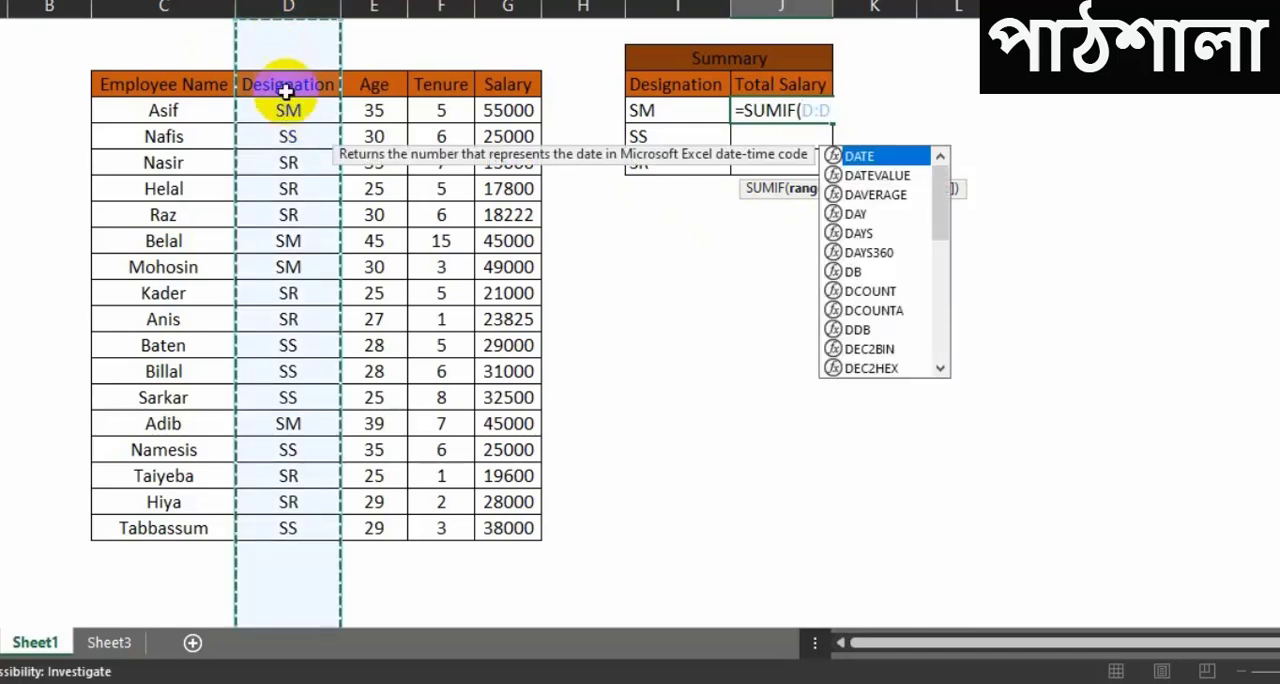
pyautogui.click(160, 8)
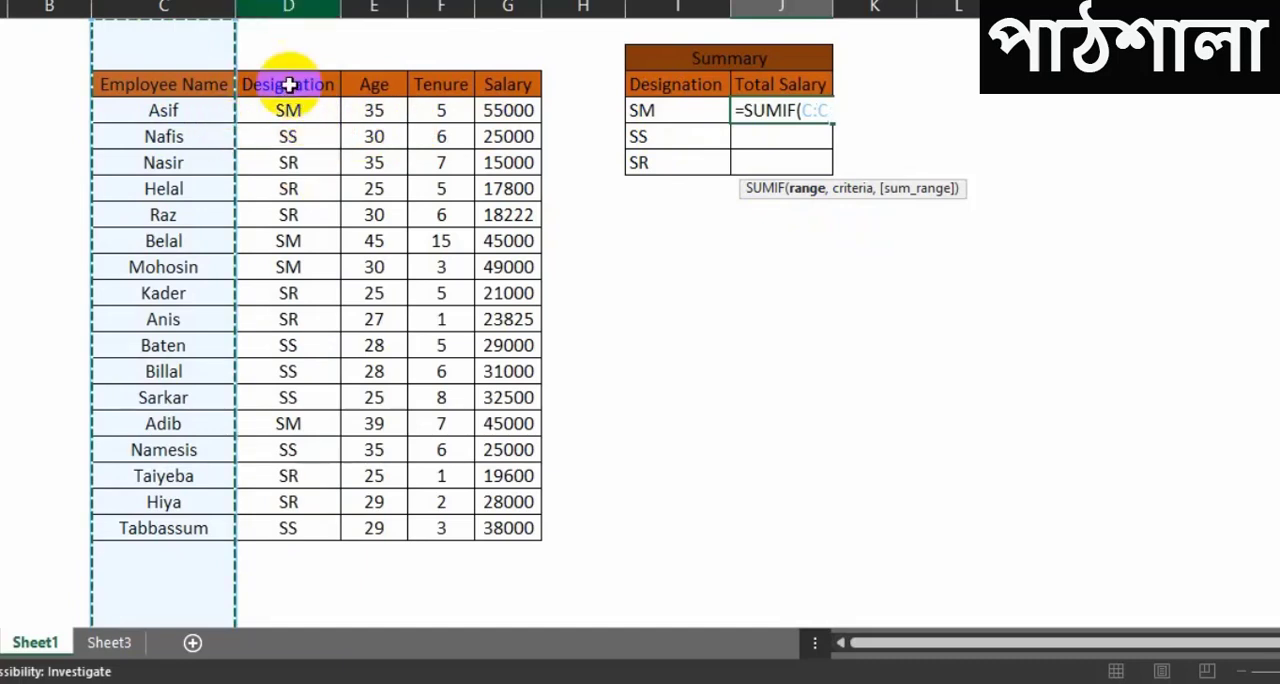
pyautogui.click(273, 6)
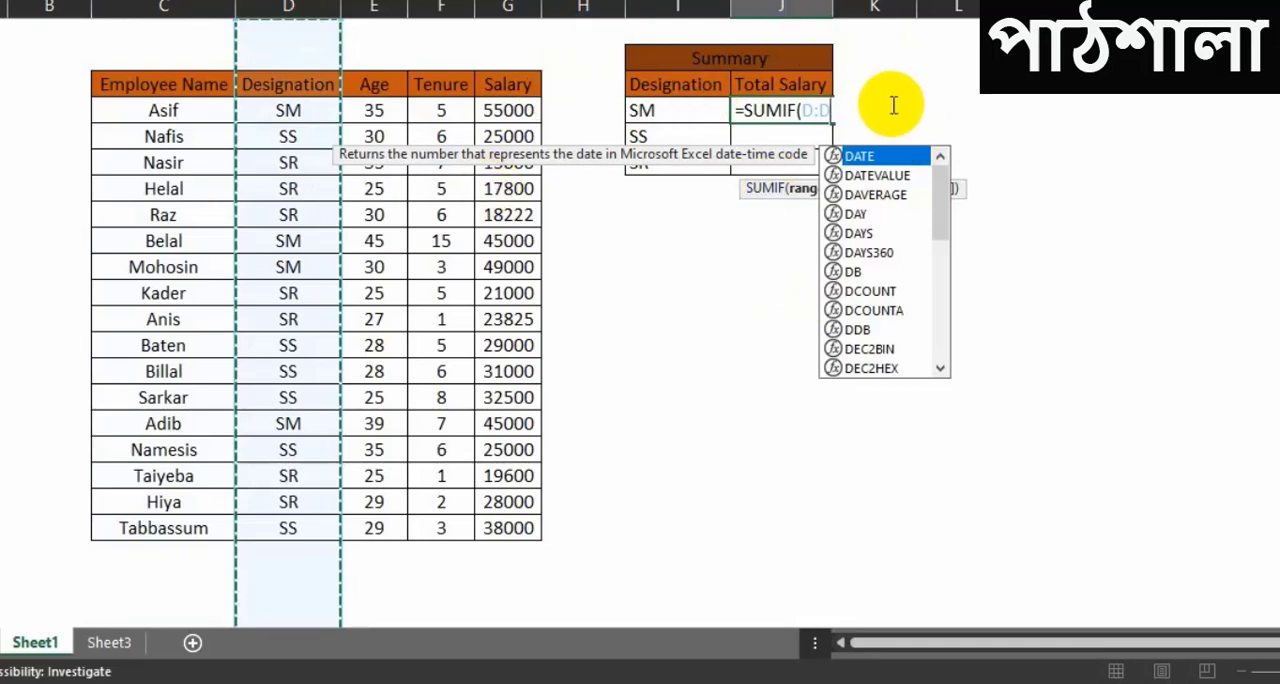
# Step: Complete the SUMIF formula with the SM cell I4 as criteria and the whole Salary column (G:G) as sum range
pyautogui.write(',')
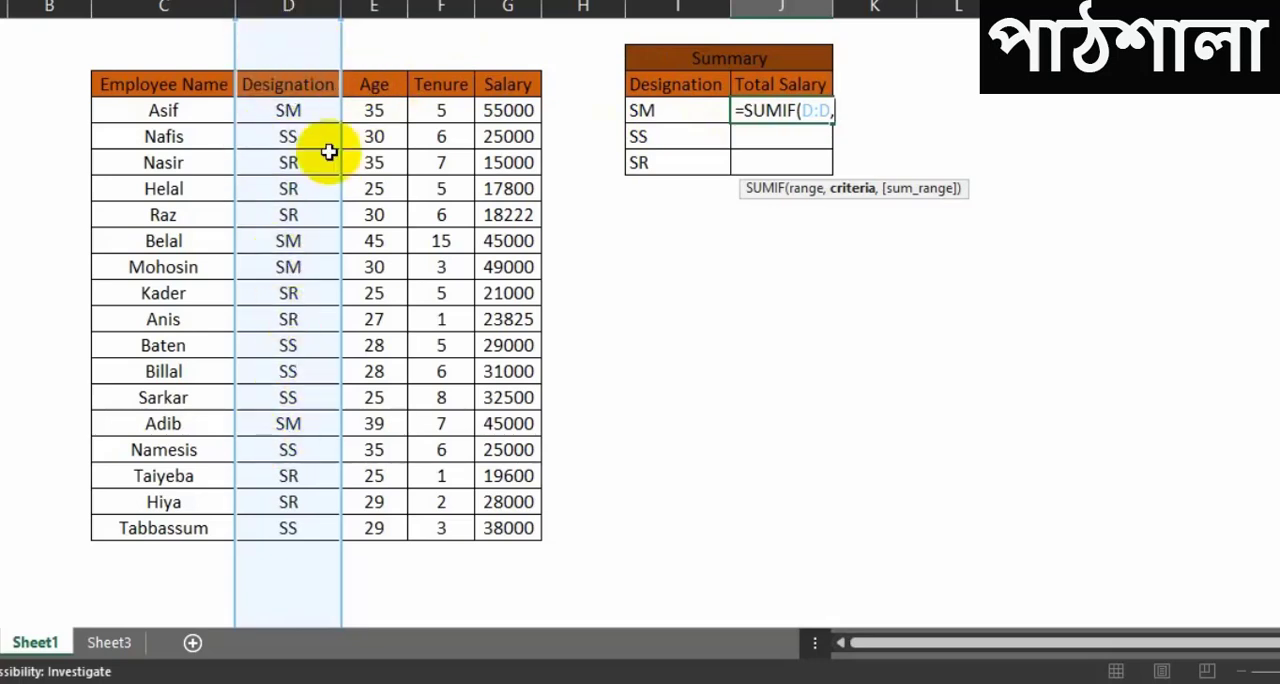
pyautogui.click(690, 117)
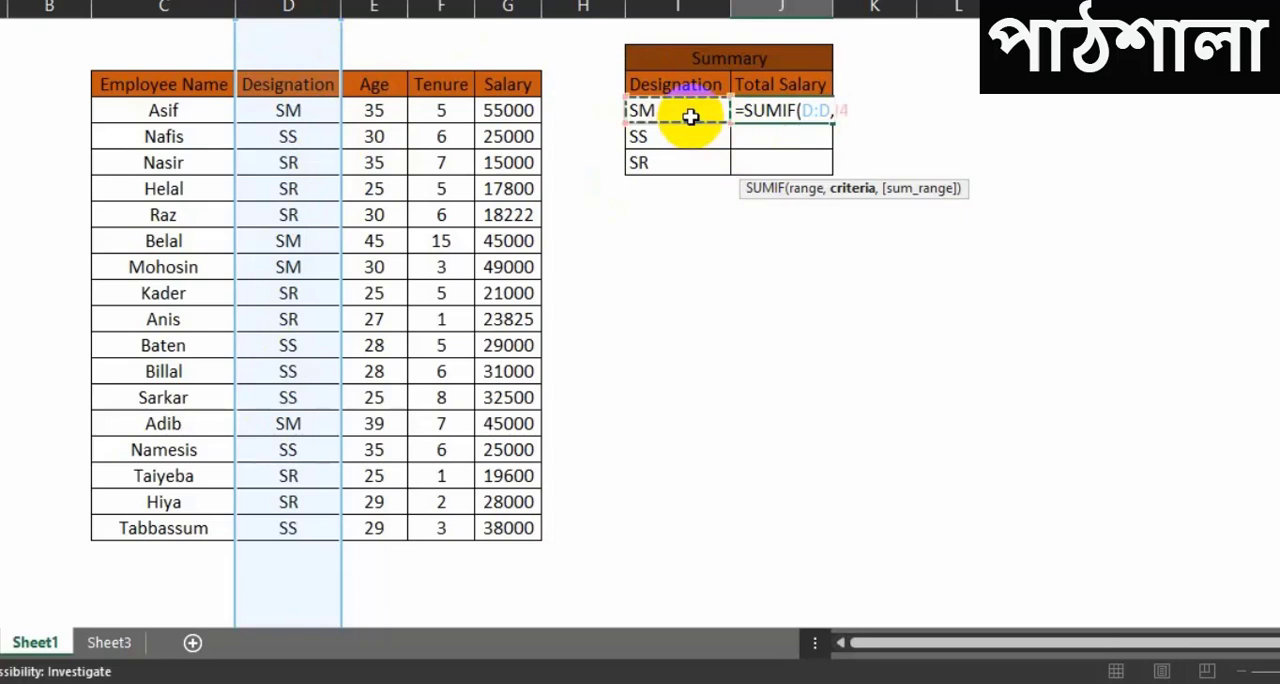
pyautogui.write(',')
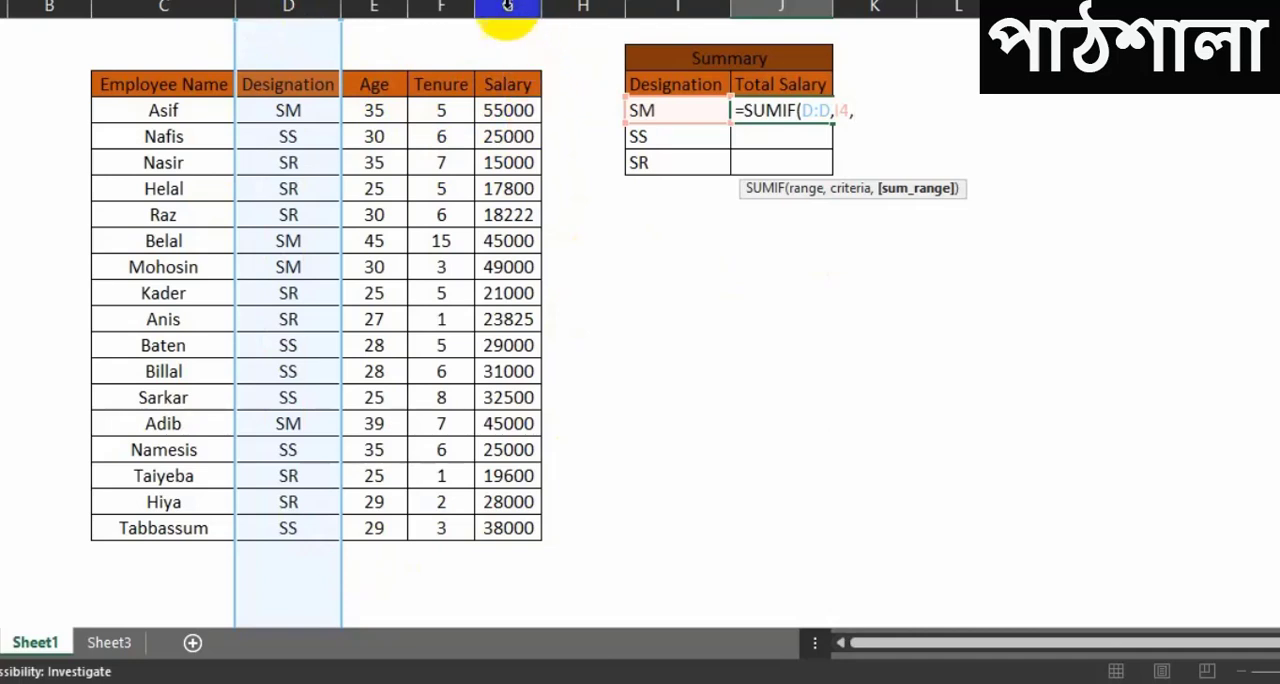
pyautogui.click(507, 5)
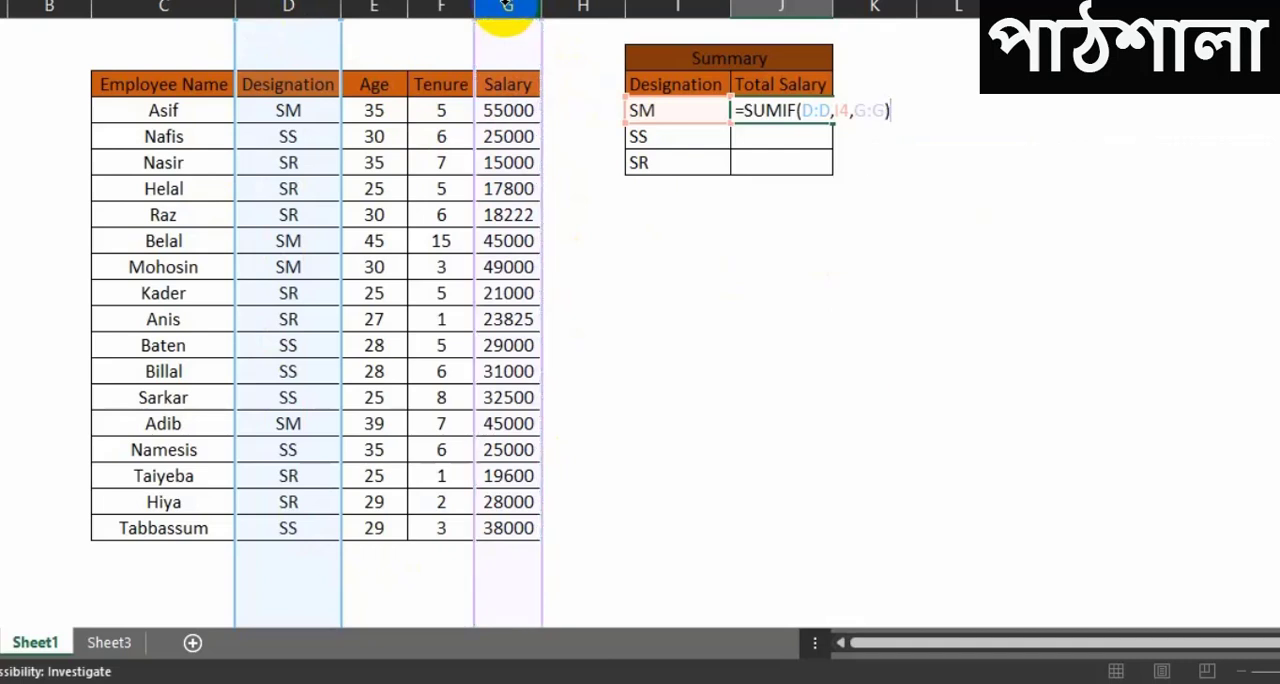
pyautogui.press('Return')
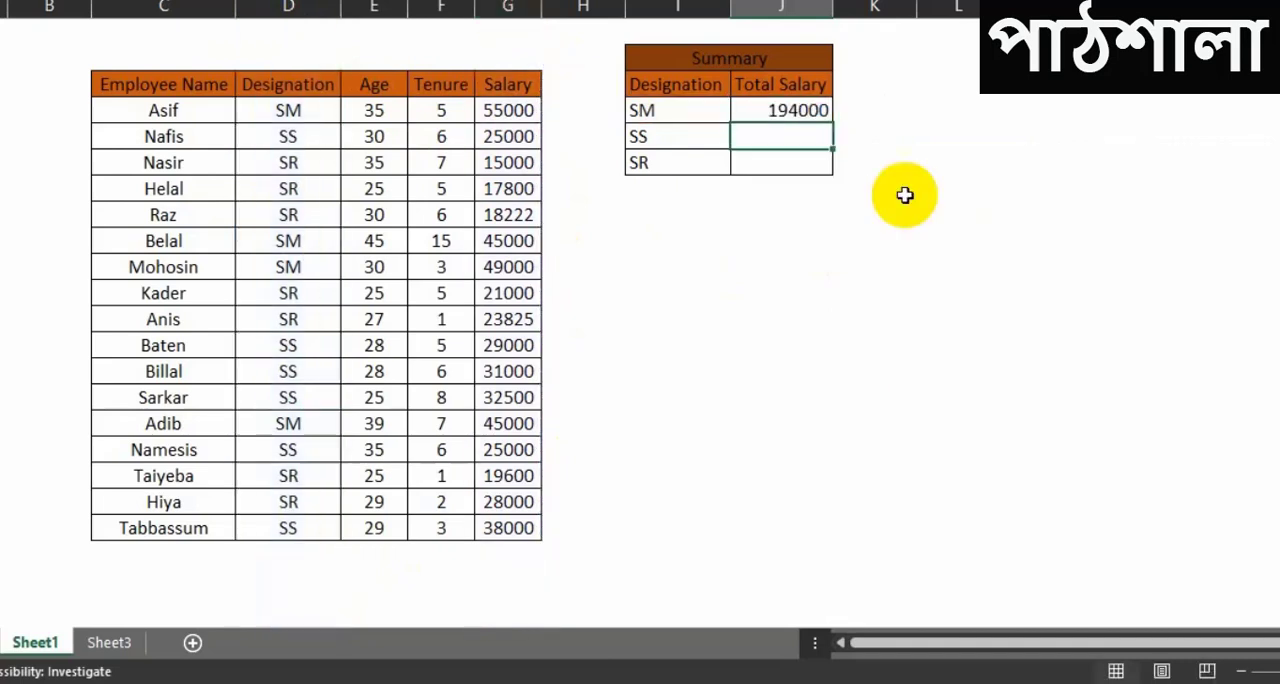
# Step: Fill the SM Total Salary formula down to the SS and SR rows of the summary table
pyautogui.click(786, 110)
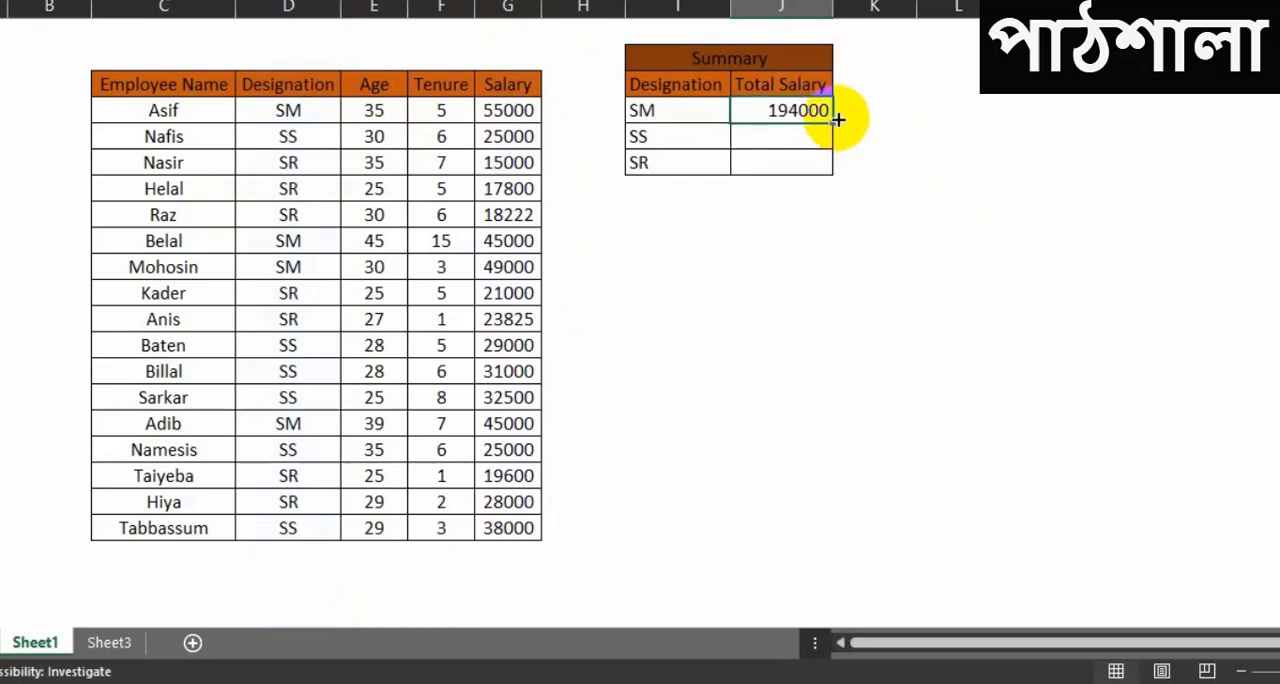
pyautogui.moveTo(830, 123); pyautogui.dragTo(829, 172)
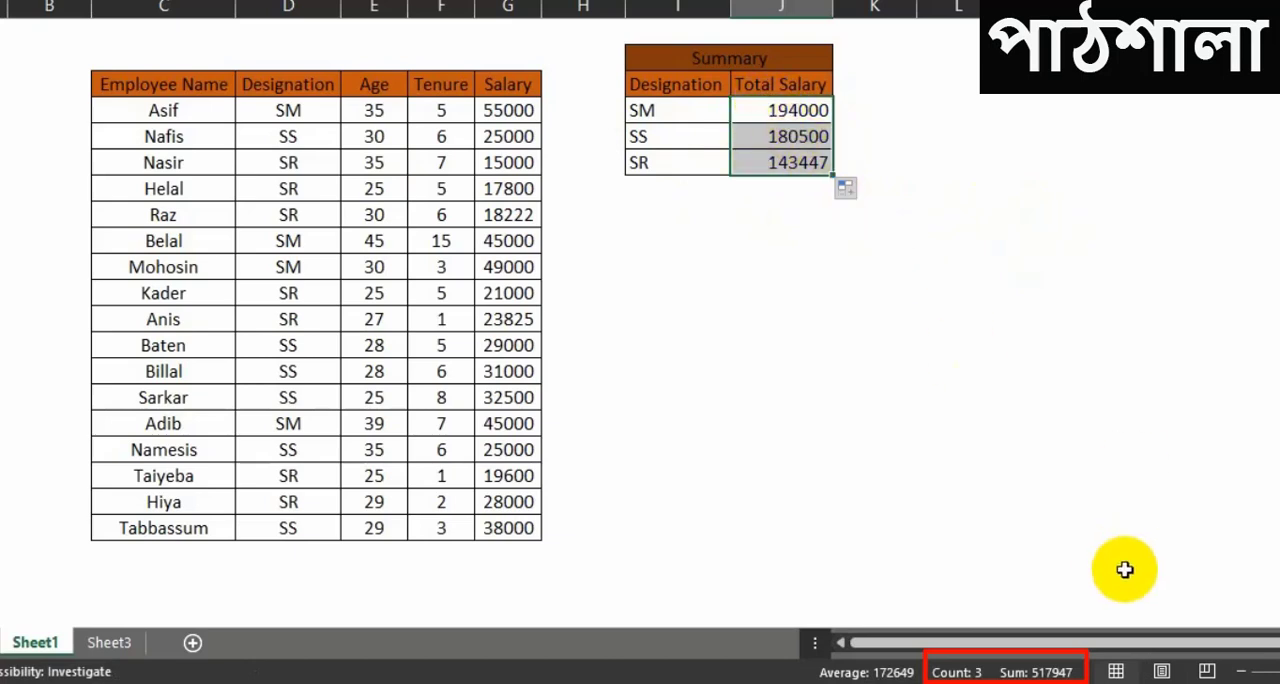
pyautogui.click(970, 421)
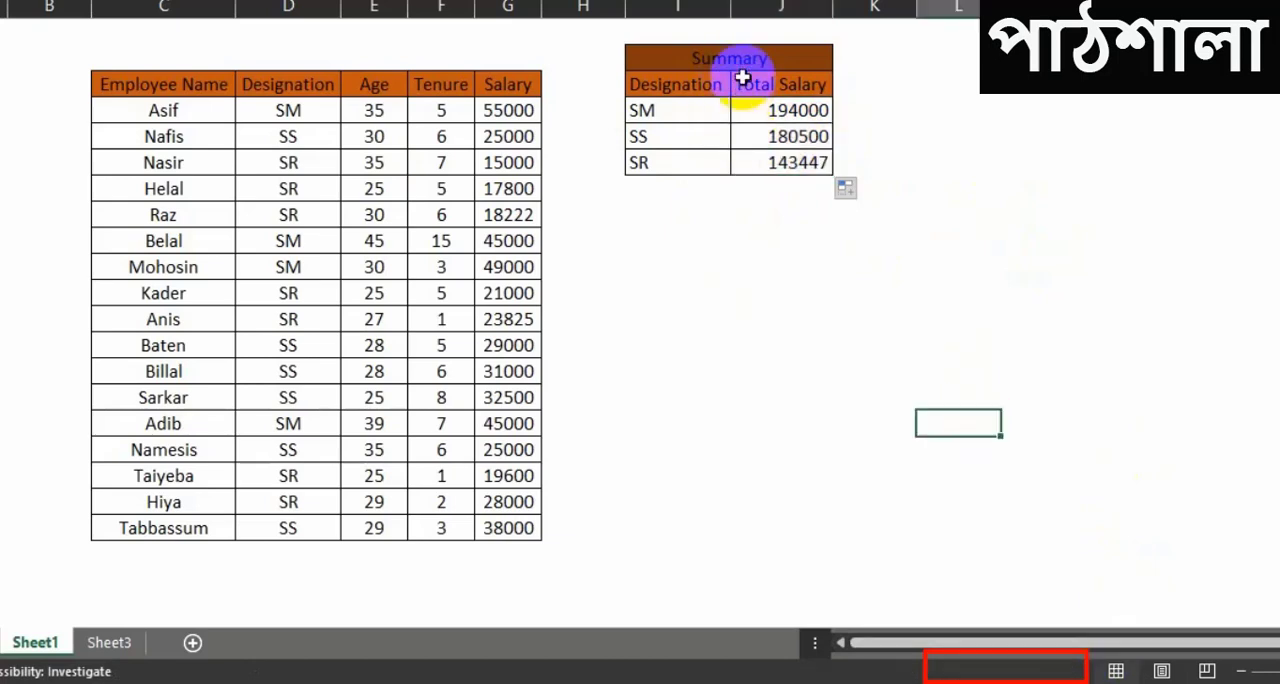
# Step: Check the combined sum of the three Total Salary cells against the sum of the employee table's Salary values
pyautogui.moveTo(754, 112); pyautogui.dragTo(773, 163)
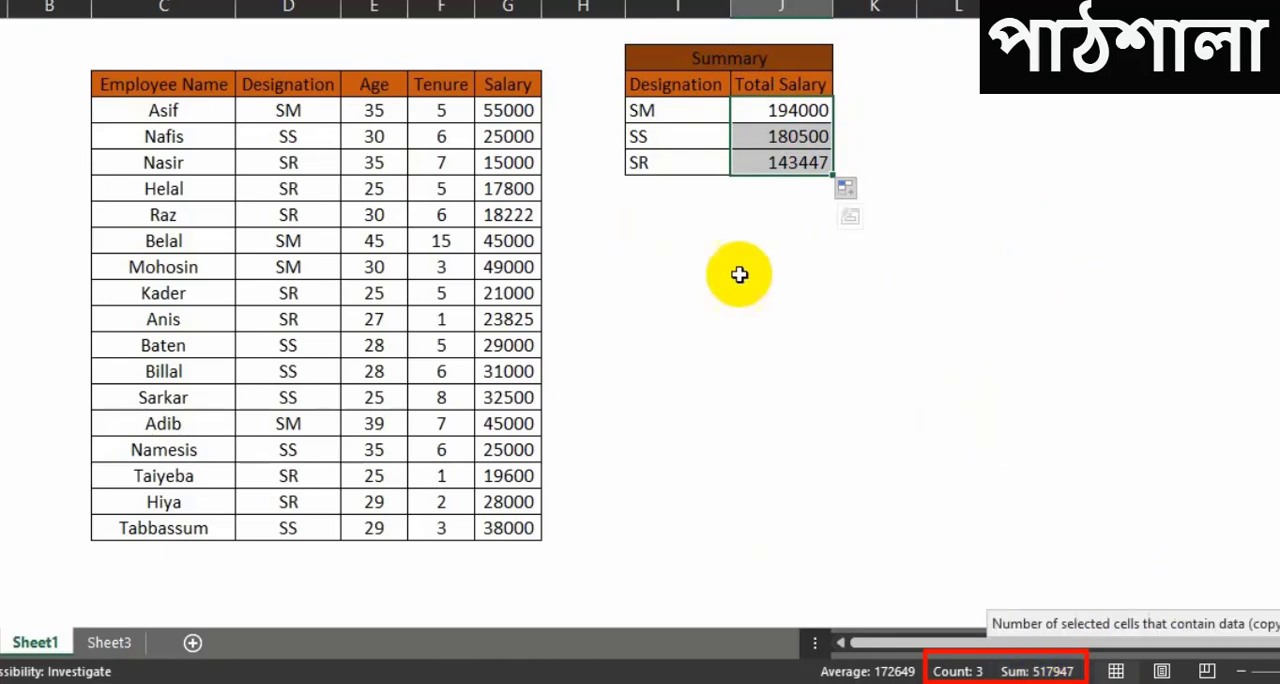
pyautogui.click(775, 292)
pyautogui.moveTo(518, 112); pyautogui.dragTo(515, 528)
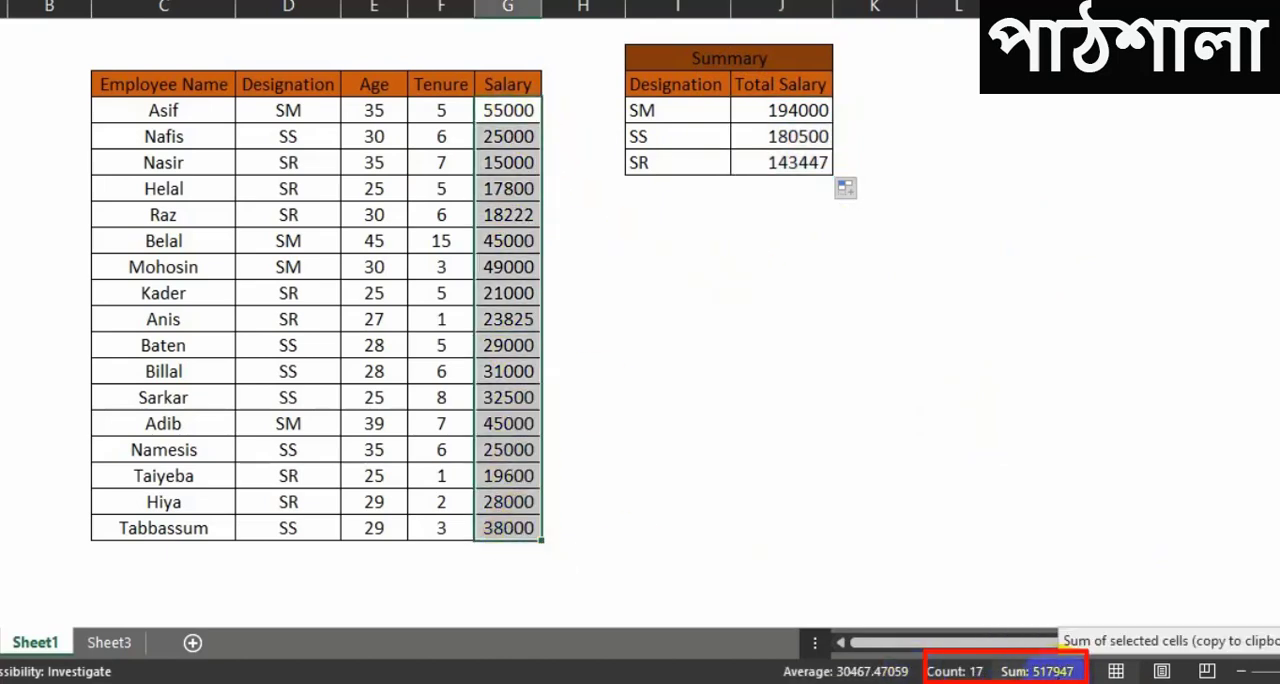
pyautogui.click(945, 407)
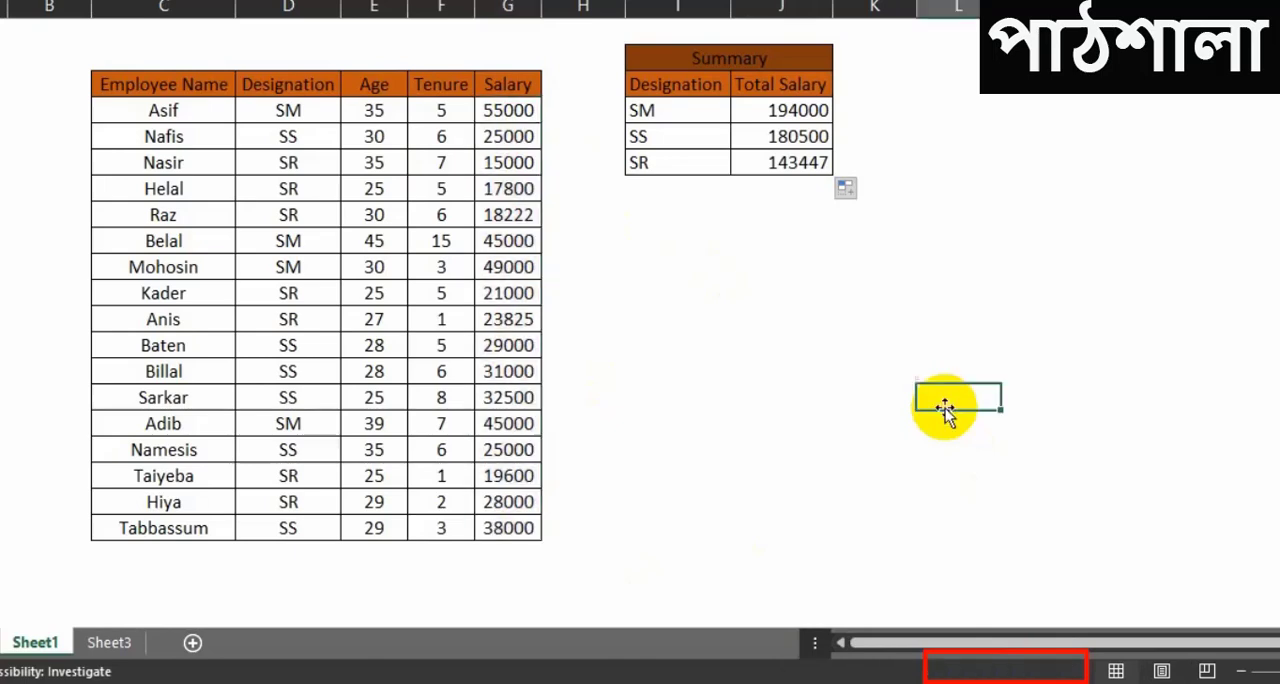
pyautogui.click(686, 312)
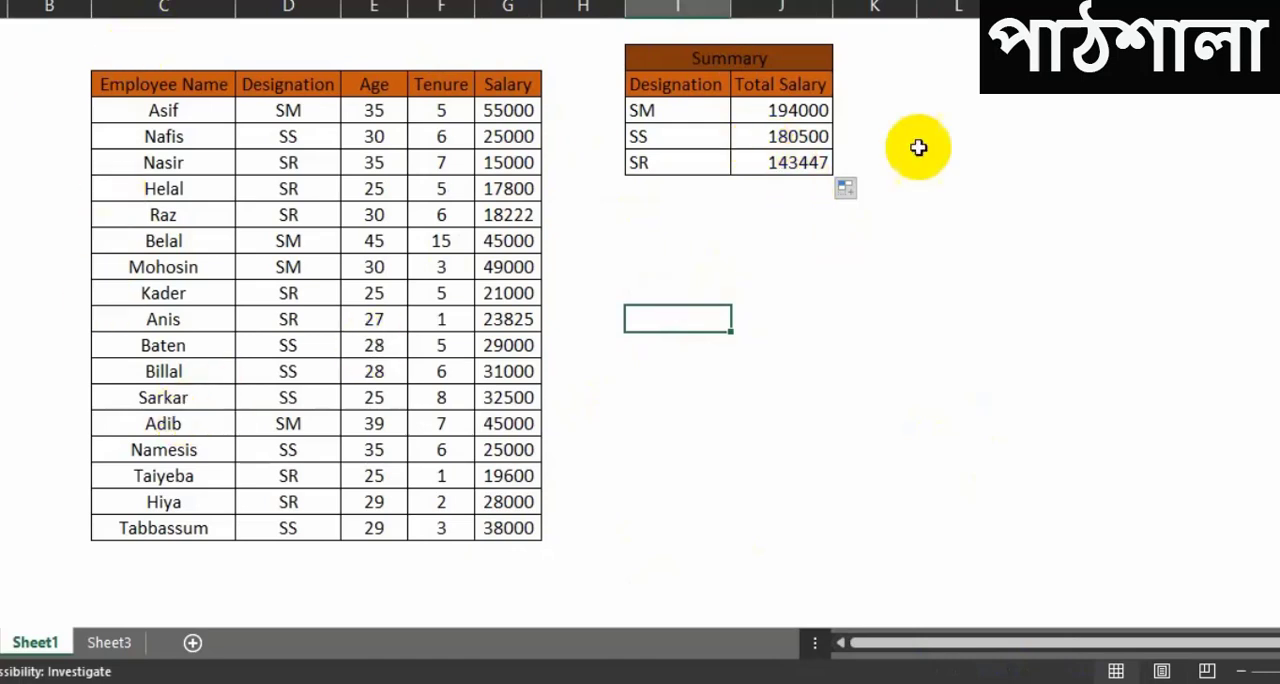
pyautogui.click(889, 451)
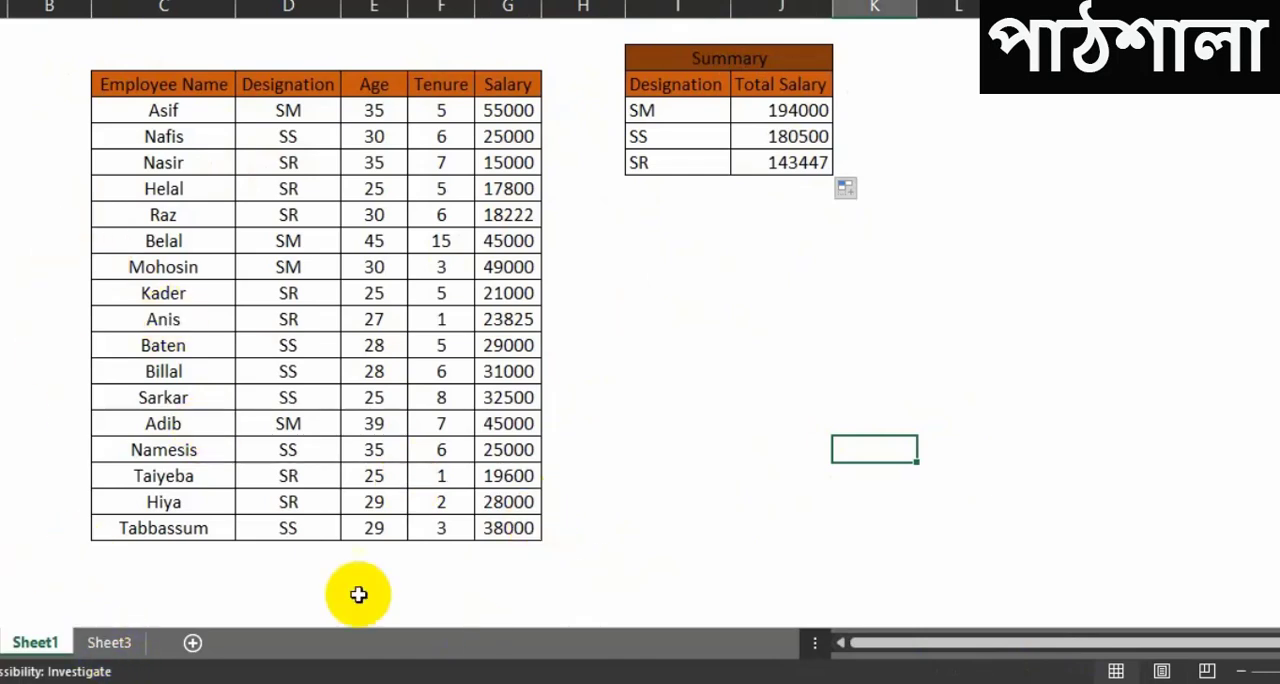
# Step: Open Sheet3 and examine the Party Name column of its payments table
pyautogui.click(104, 642)
pyautogui.click(608, 347)
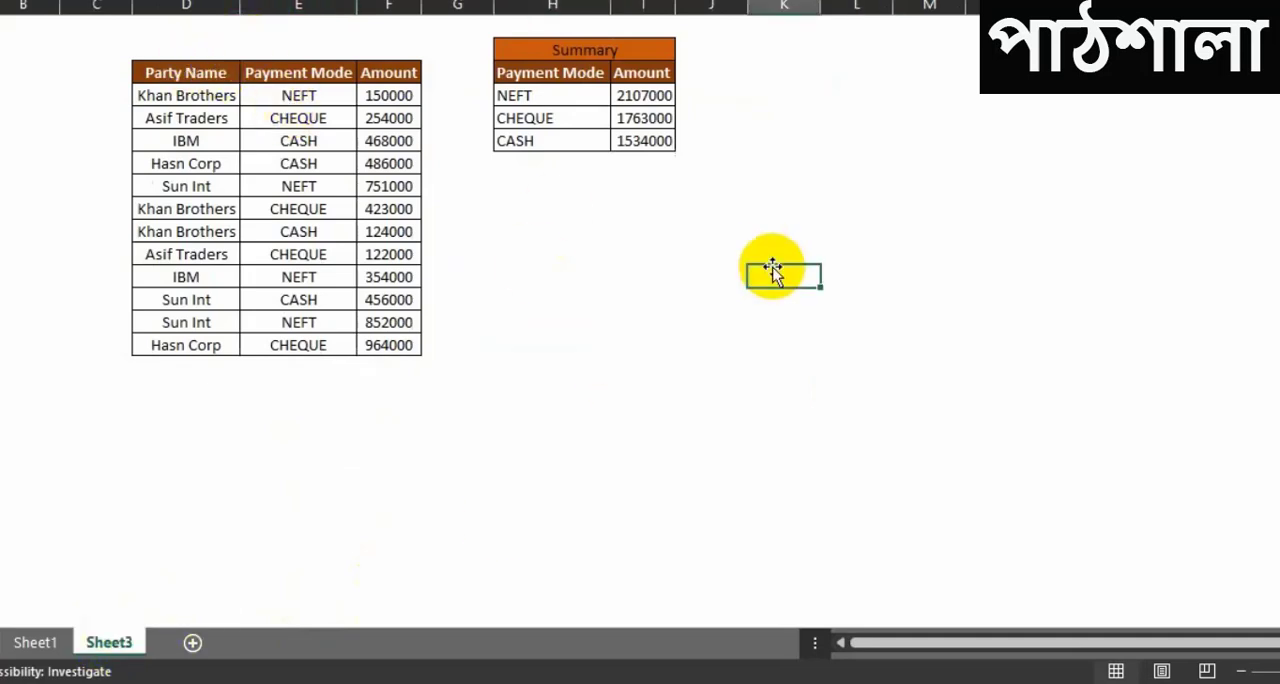
pyautogui.click(163, 75)
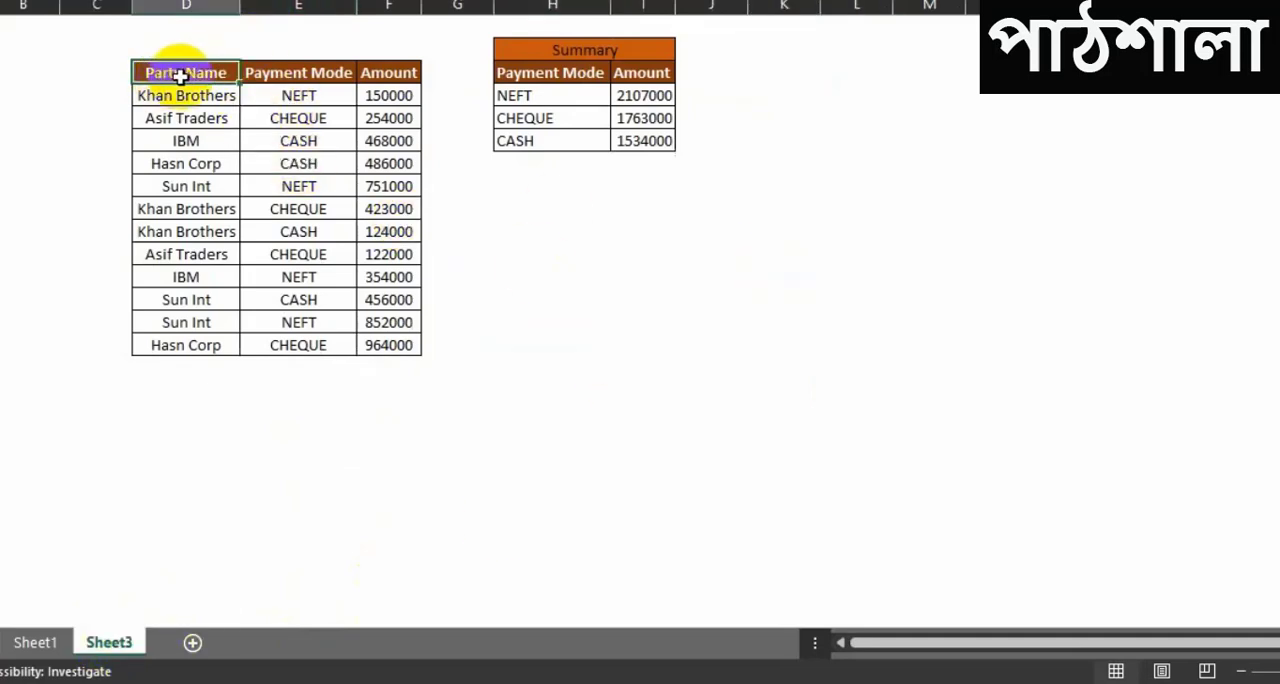
pyautogui.click(172, 97)
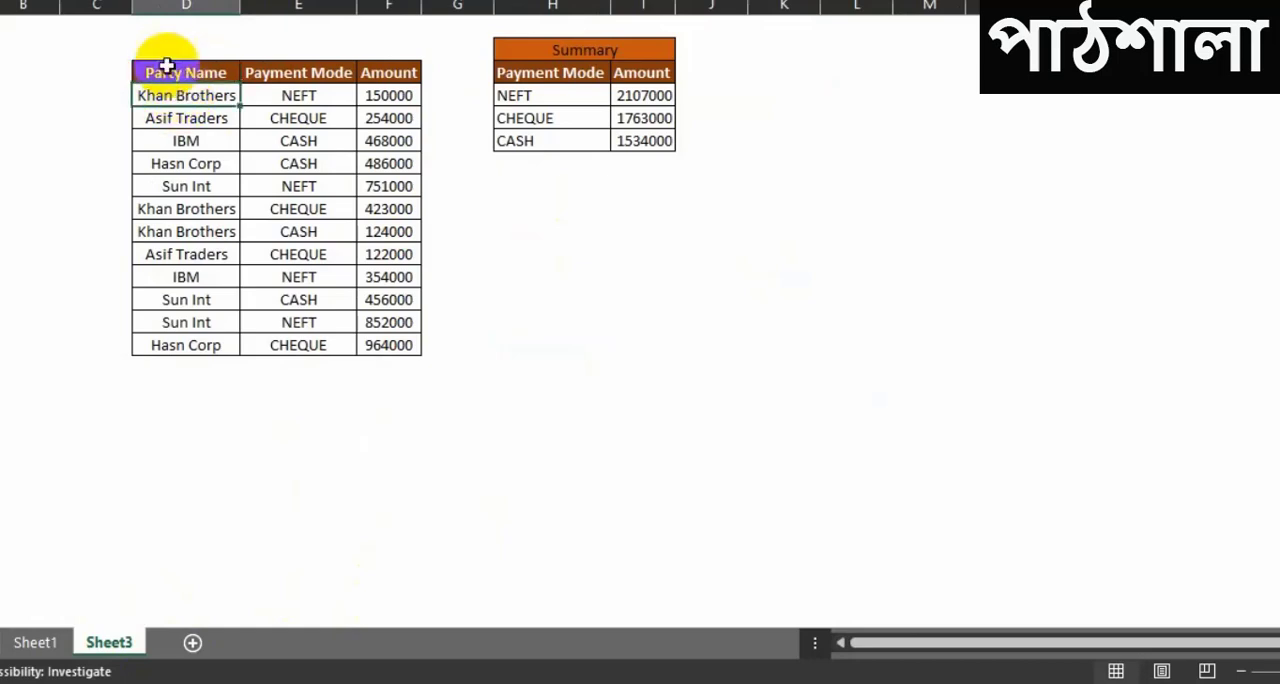
pyautogui.click(165, 4)
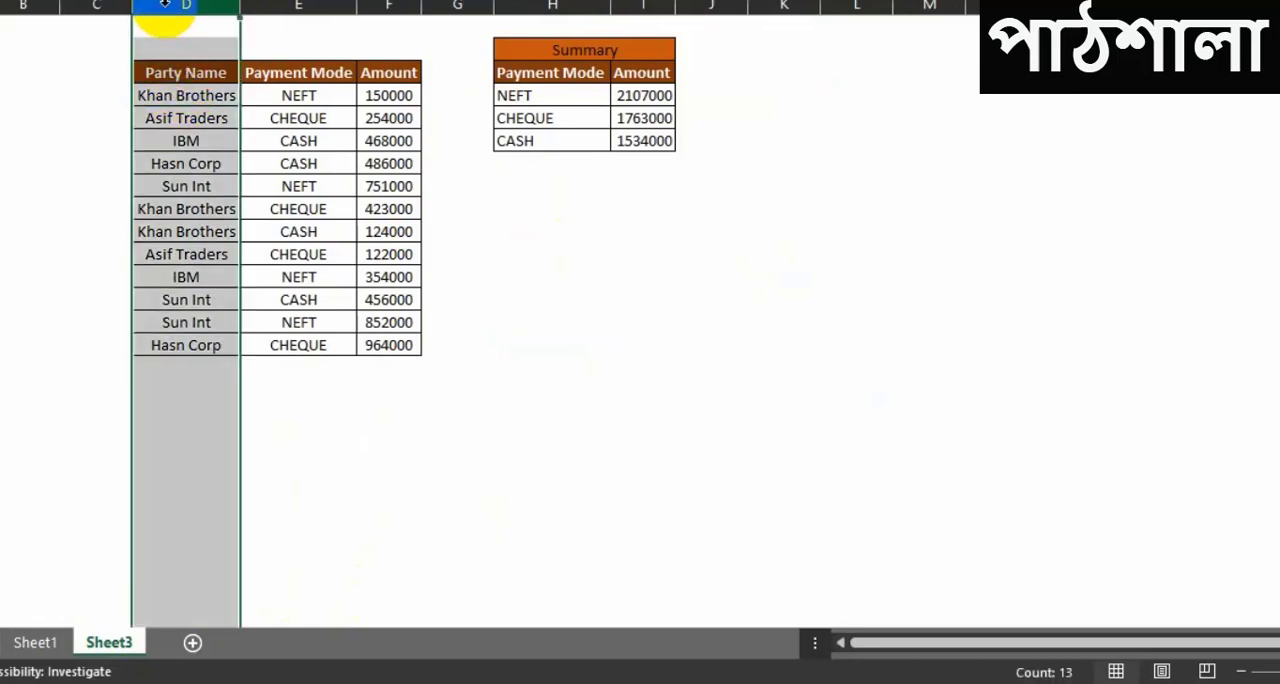
pyautogui.click(640, 315)
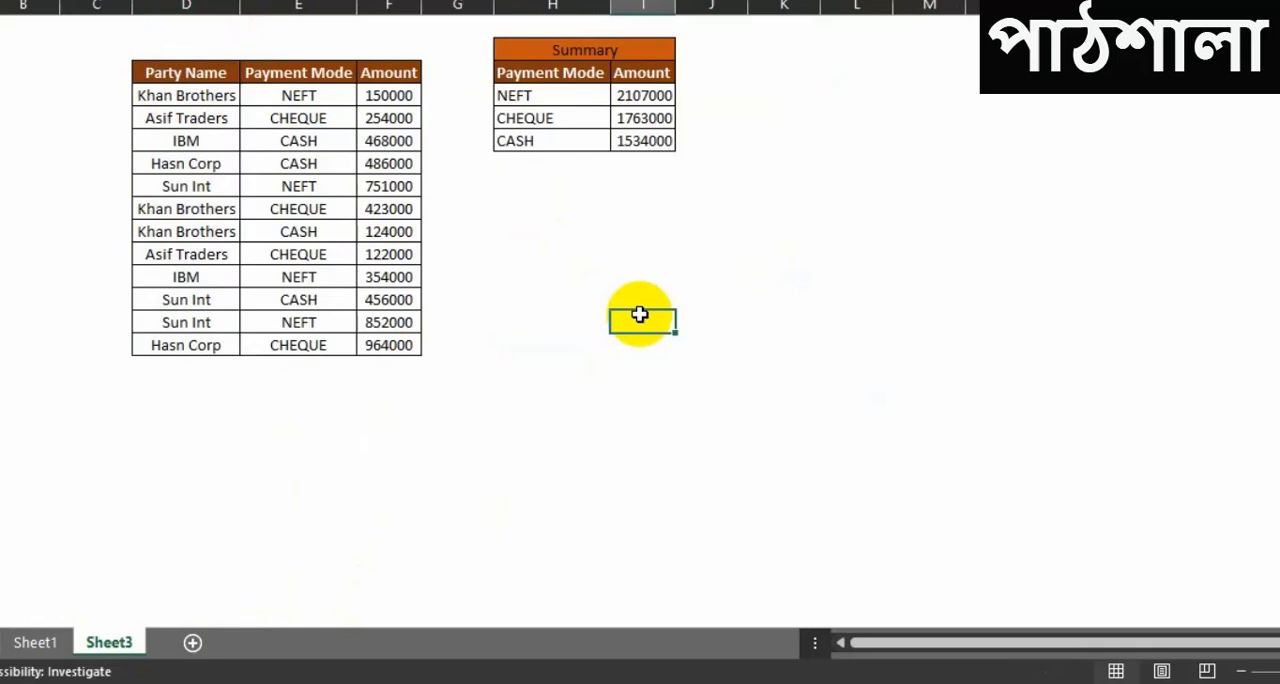
# Step: Compare the payments table's Payment Mode column with the NEFT, CHEQUE and CASH rows of the summary table
pyautogui.click(170, 137)
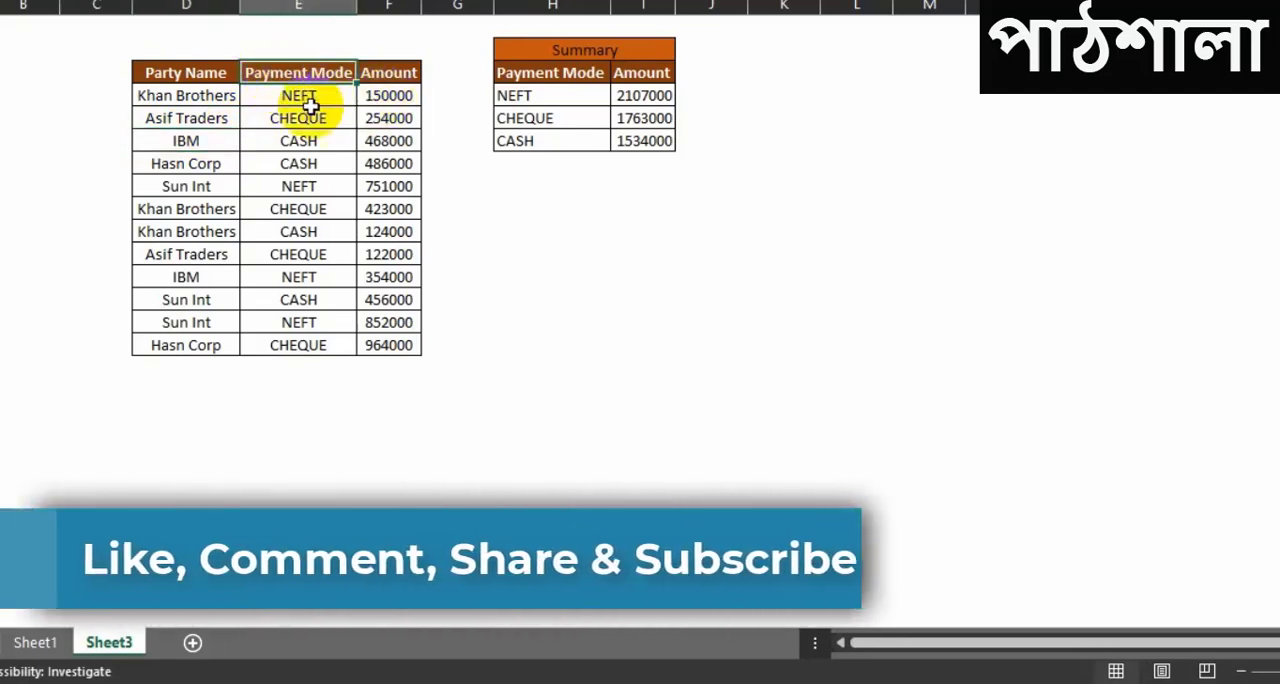
pyautogui.click(282, 95)
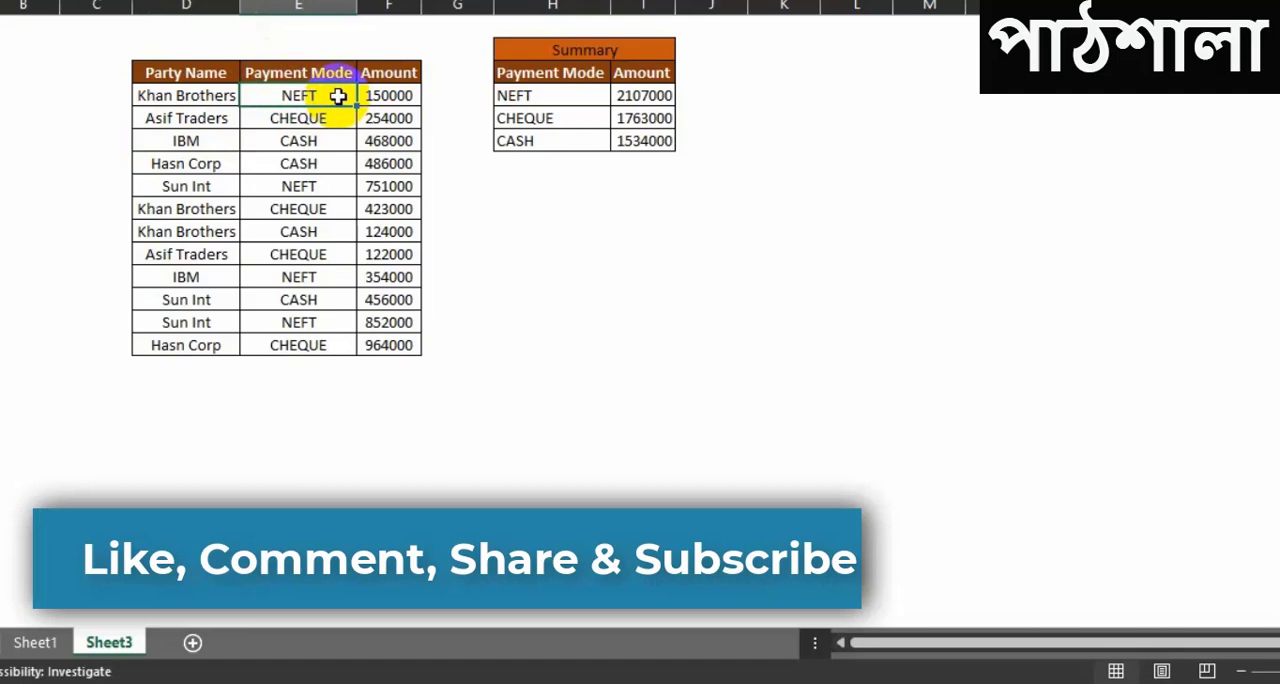
pyautogui.click(600, 251)
pyautogui.click(545, 92)
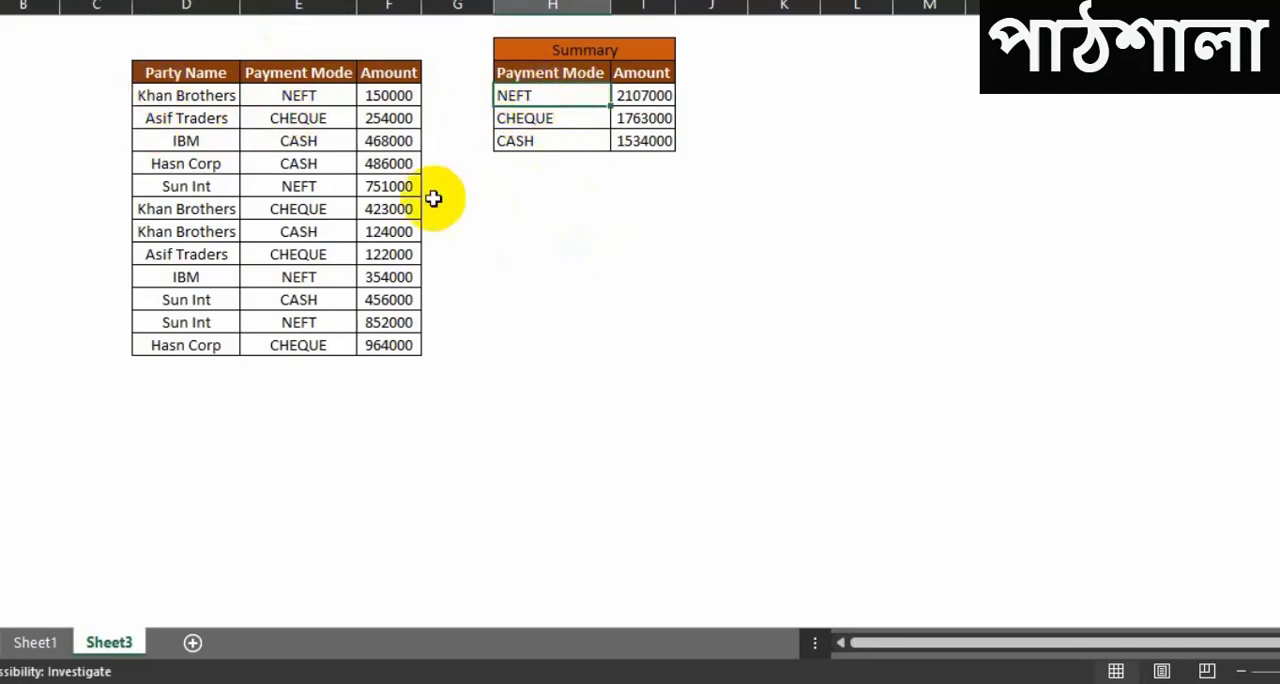
pyautogui.click(551, 118)
pyautogui.click(568, 145)
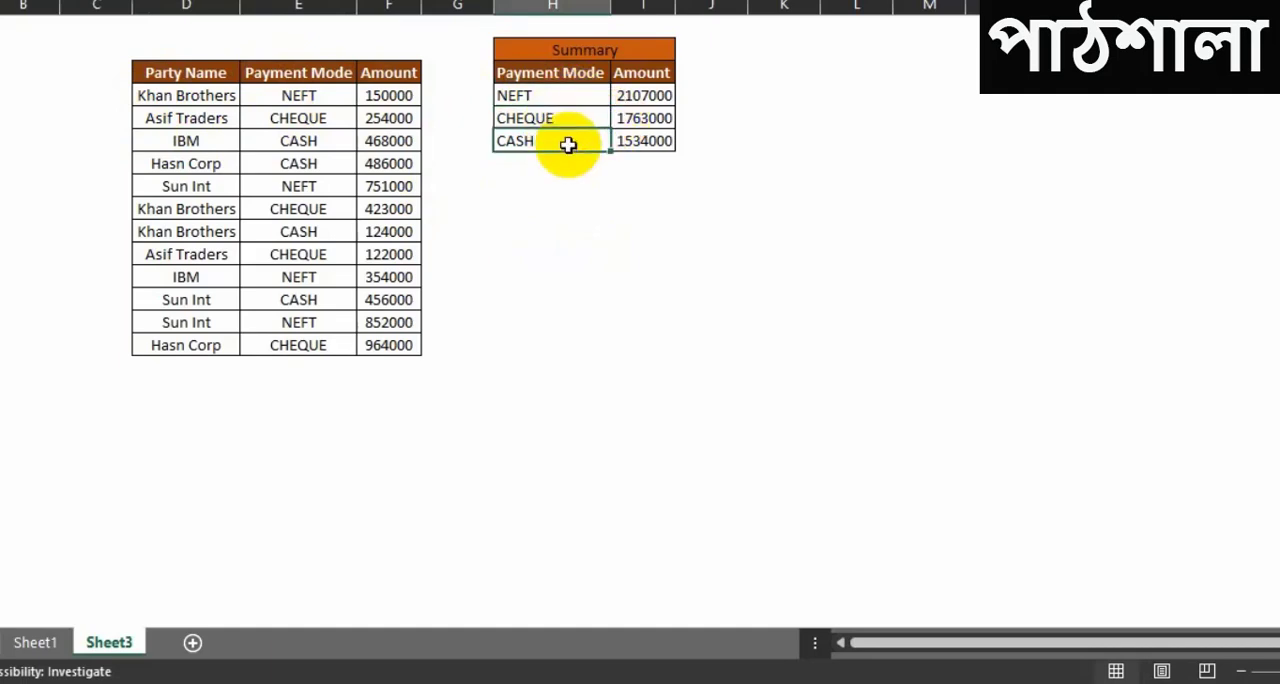
pyautogui.click(714, 197)
pyautogui.click(300, 92)
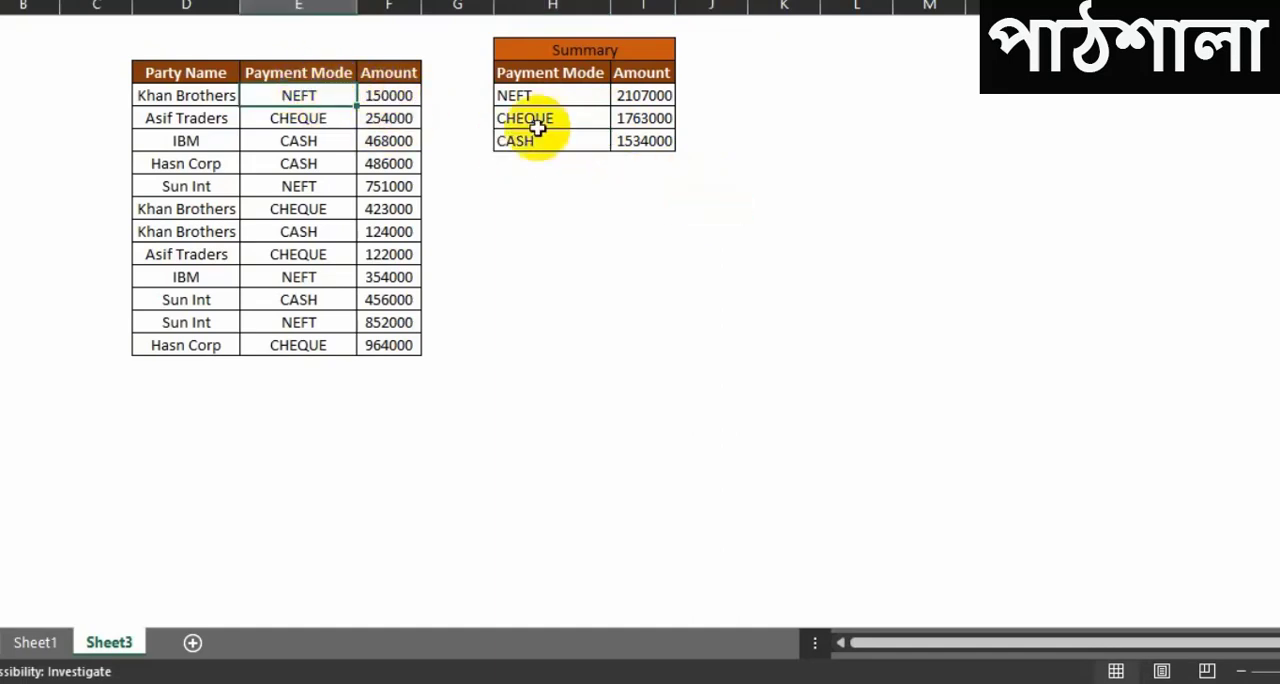
pyautogui.click(622, 228)
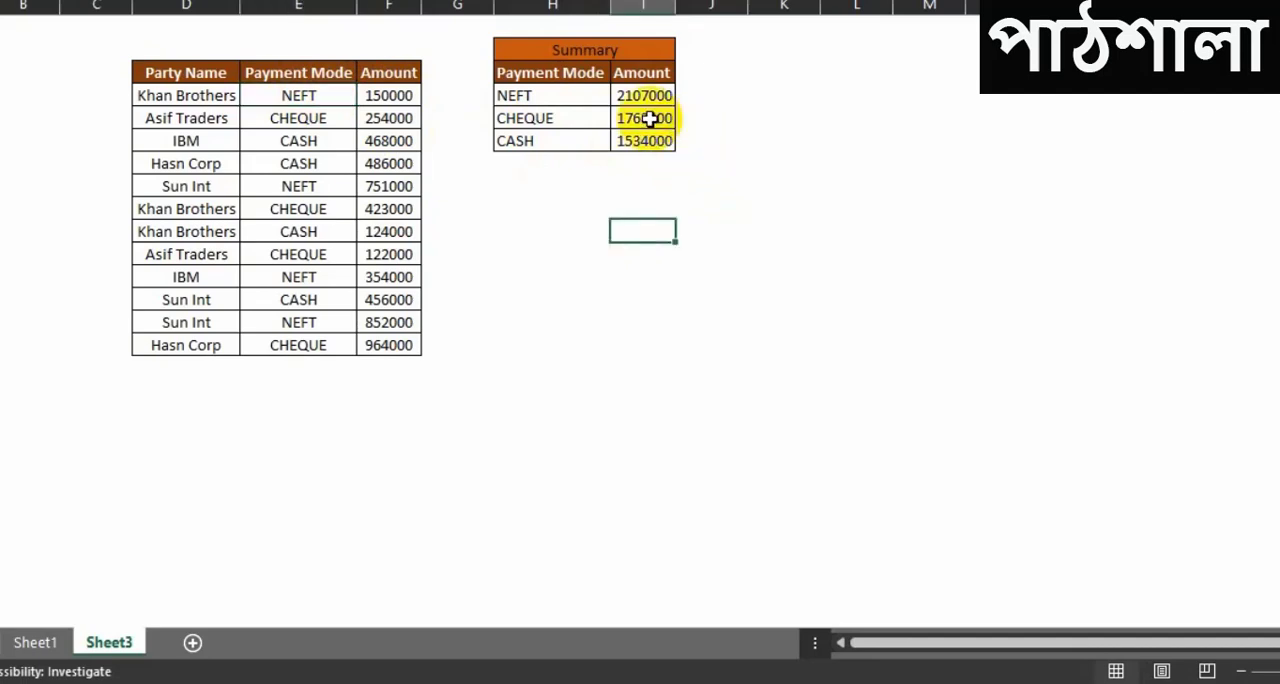
# Step: Clear the Amount values for NEFT, CHEQUE and CASH in the Sheet3 summary table
pyautogui.moveTo(629, 95); pyautogui.dragTo(643, 152)
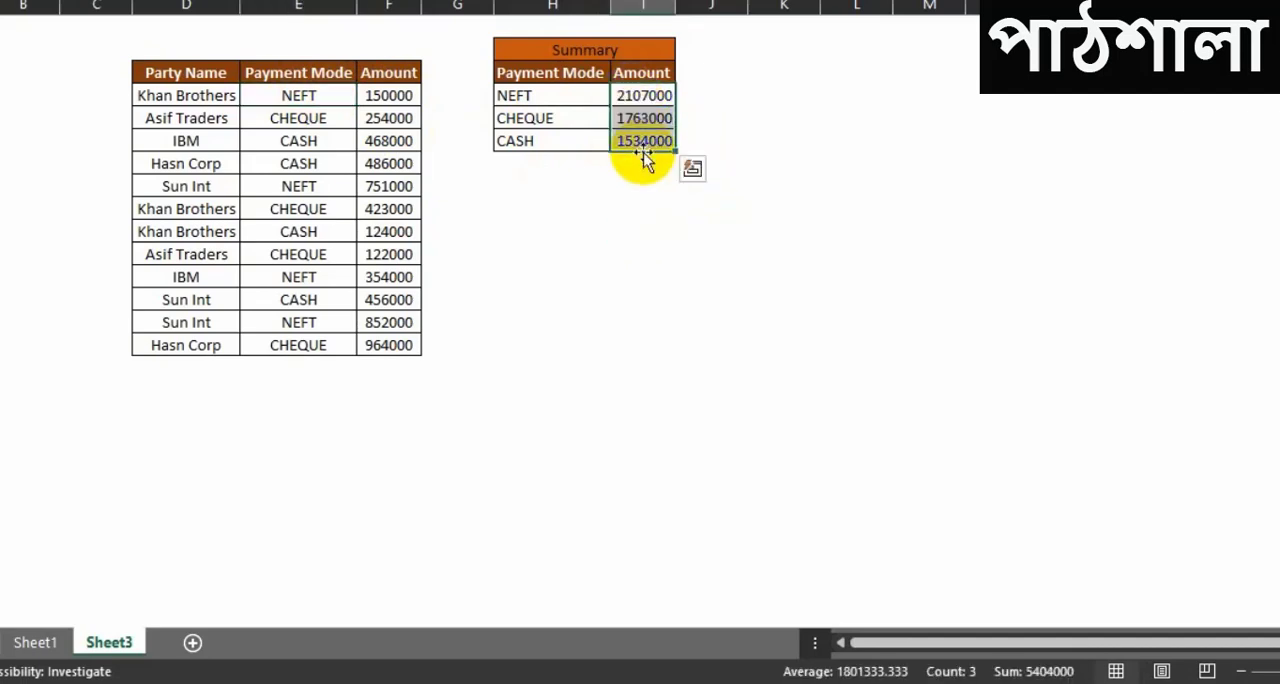
pyautogui.press('Delete')
pyautogui.click(680, 258)
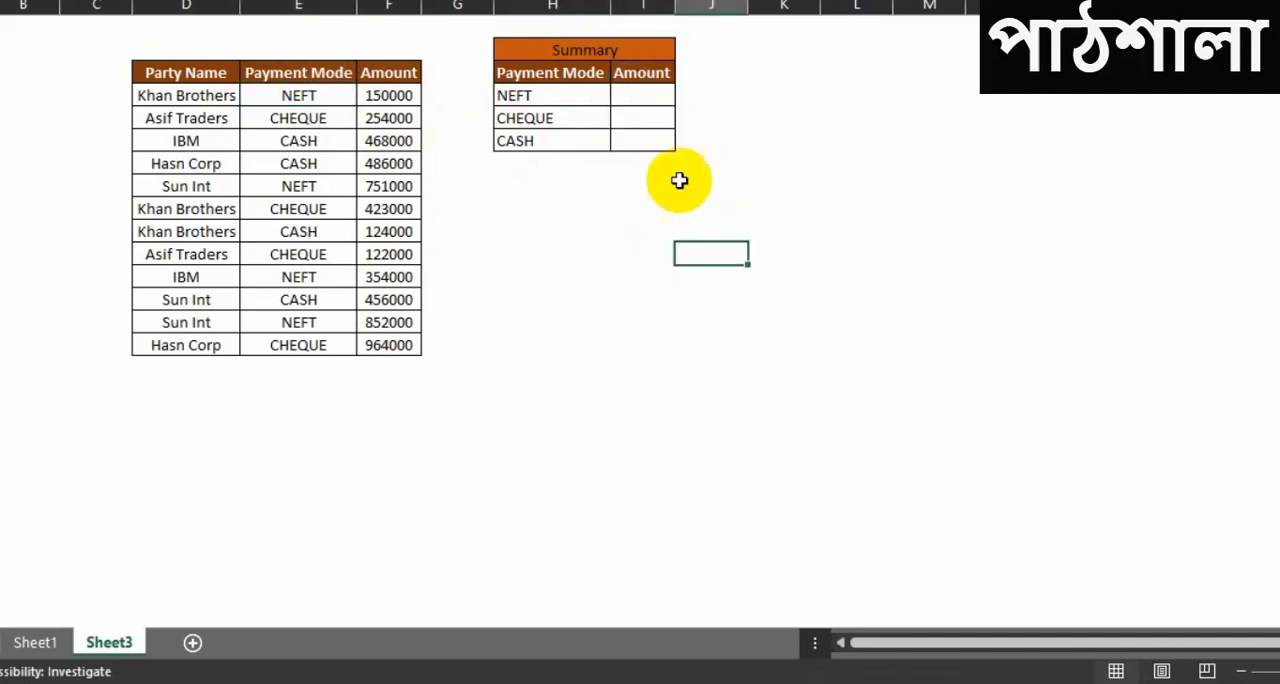
# Step: Start a SUMIF formula in the NEFT row's Amount cell, with the Payment Mode column as absolute range $E$3:$E$15
pyautogui.click(645, 95)
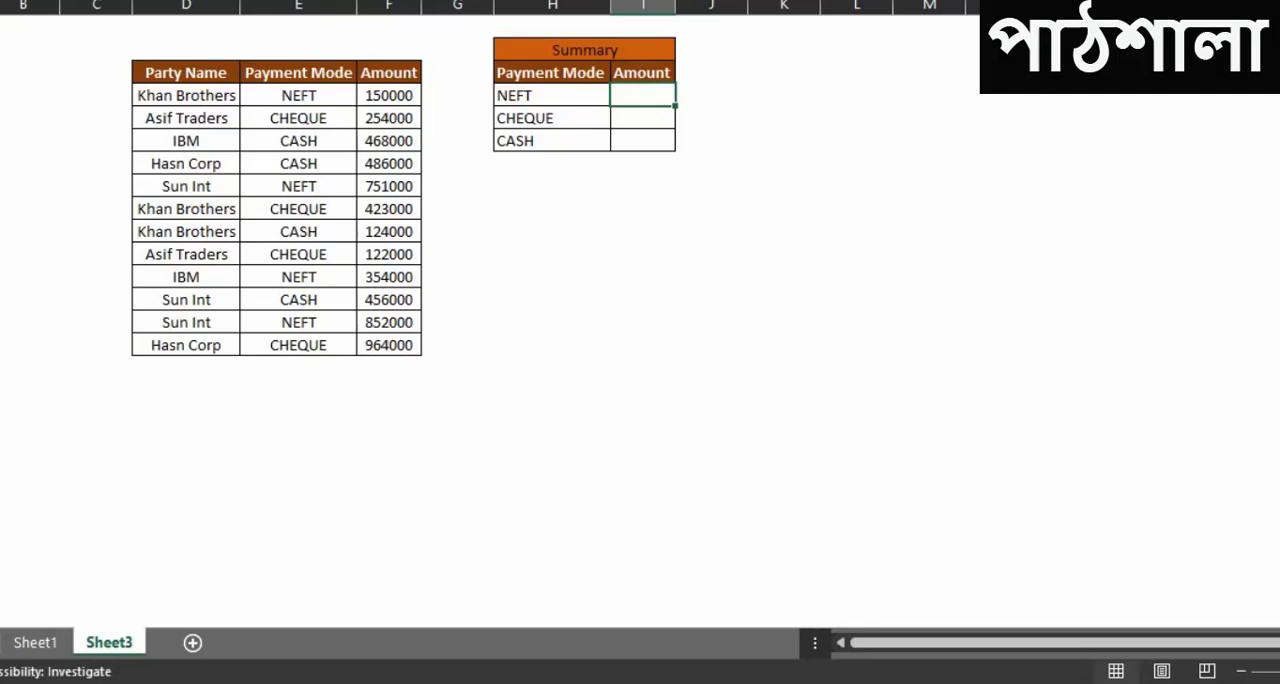
pyautogui.write('=')
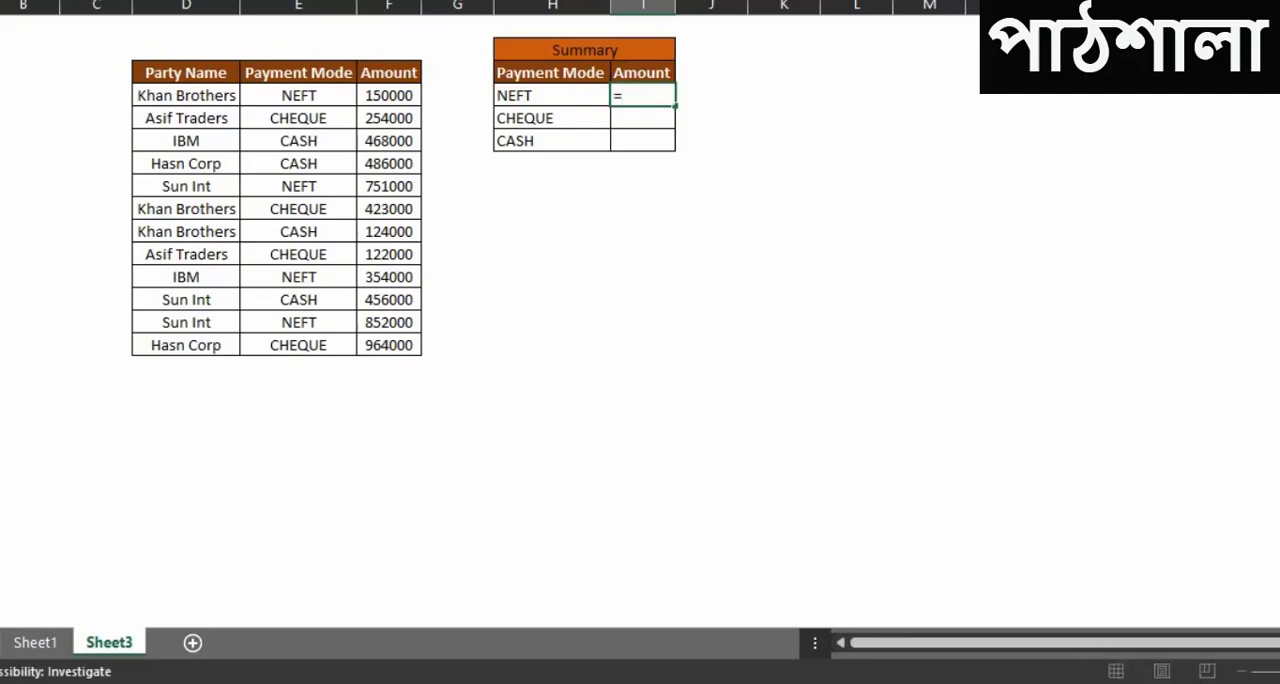
pyautogui.write('sum')
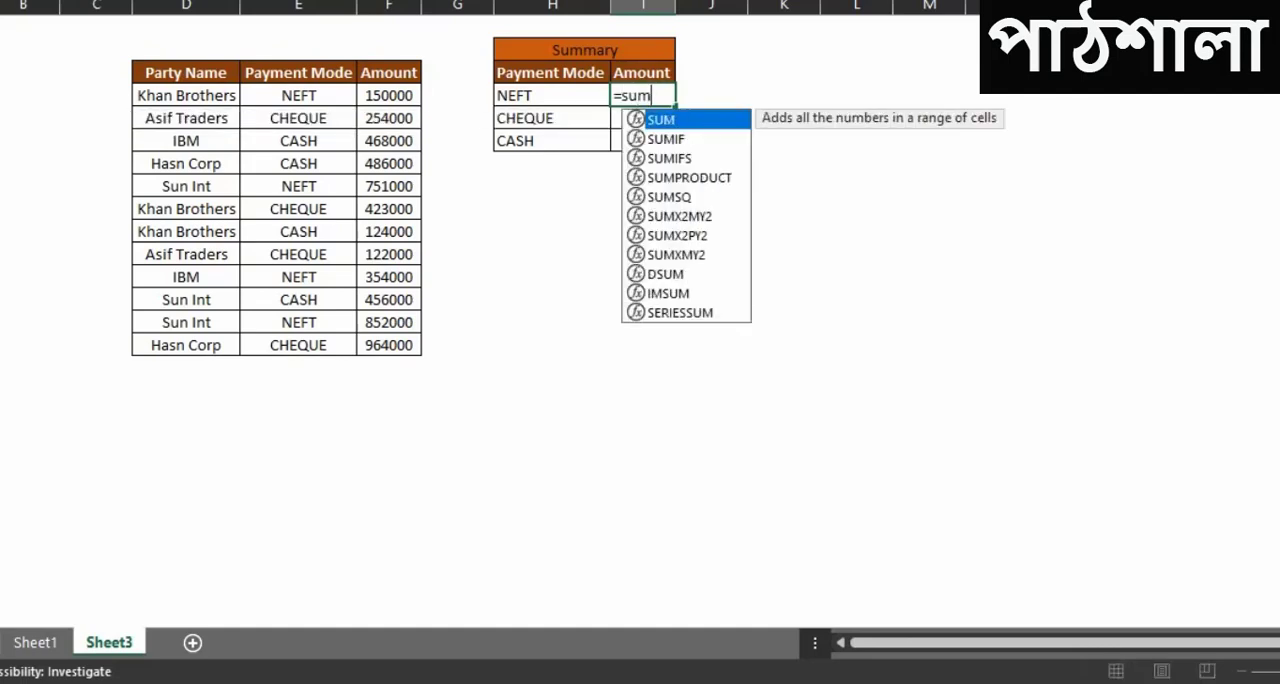
pyautogui.press('Down')
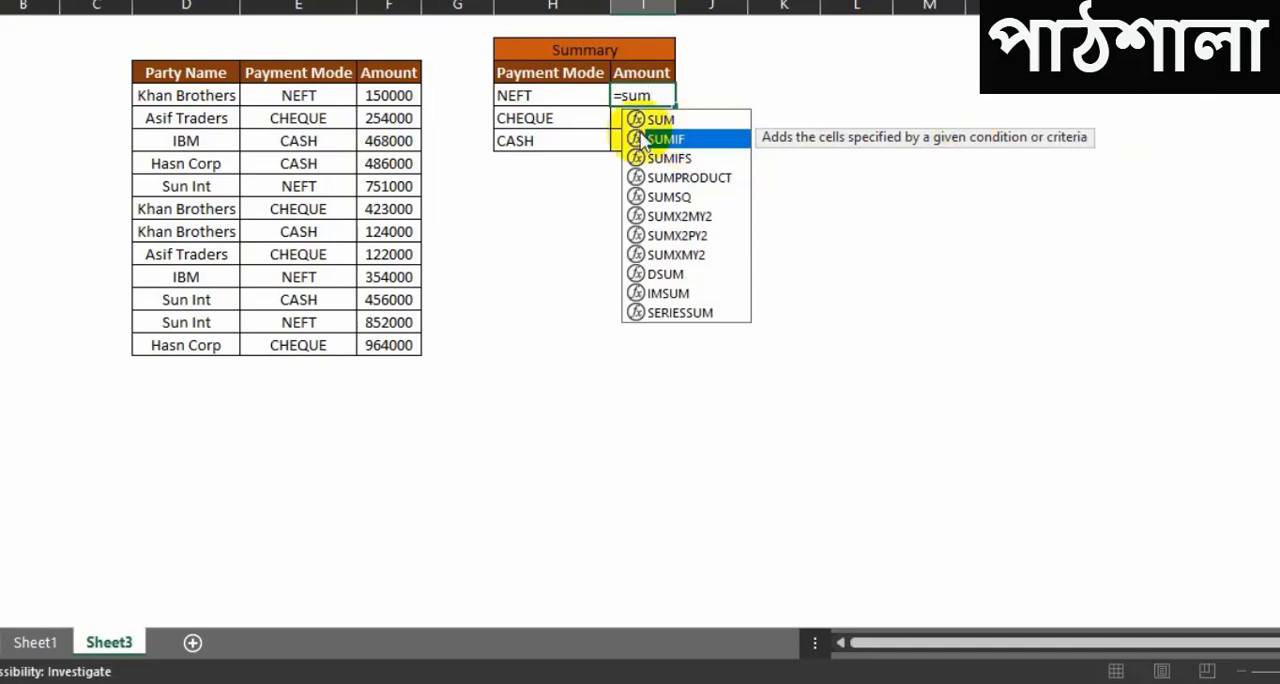
pyautogui.press('Down')
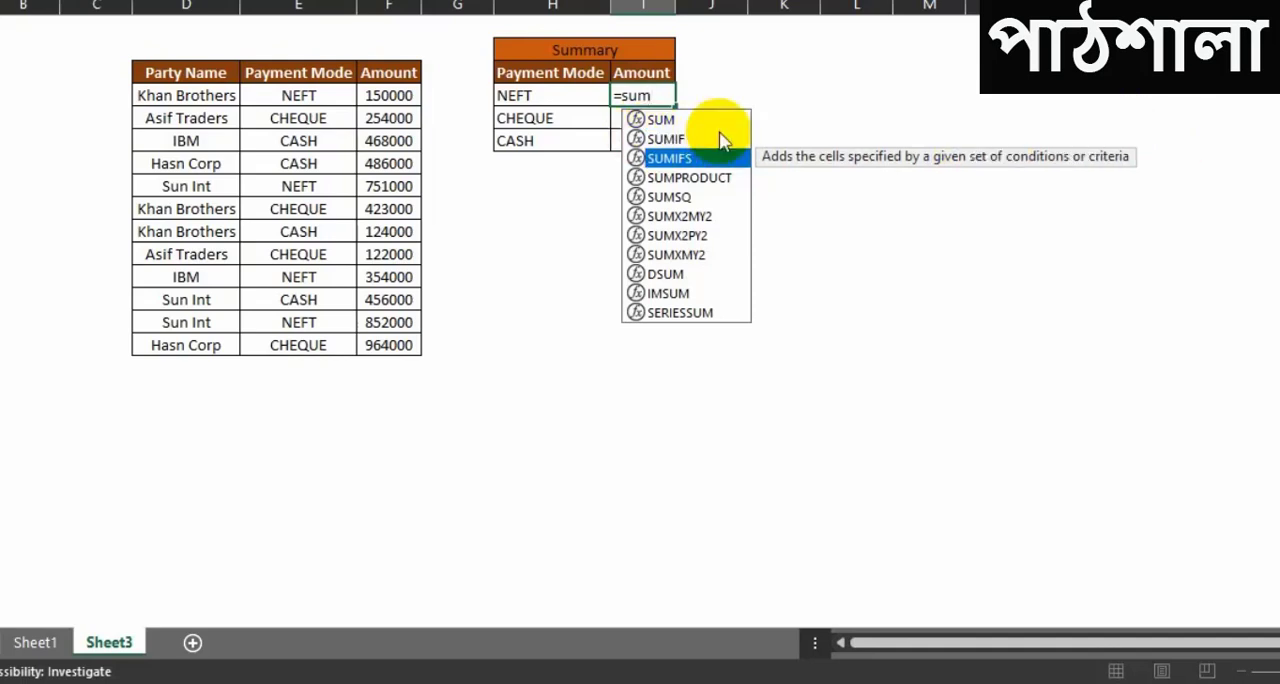
pyautogui.press('Up')
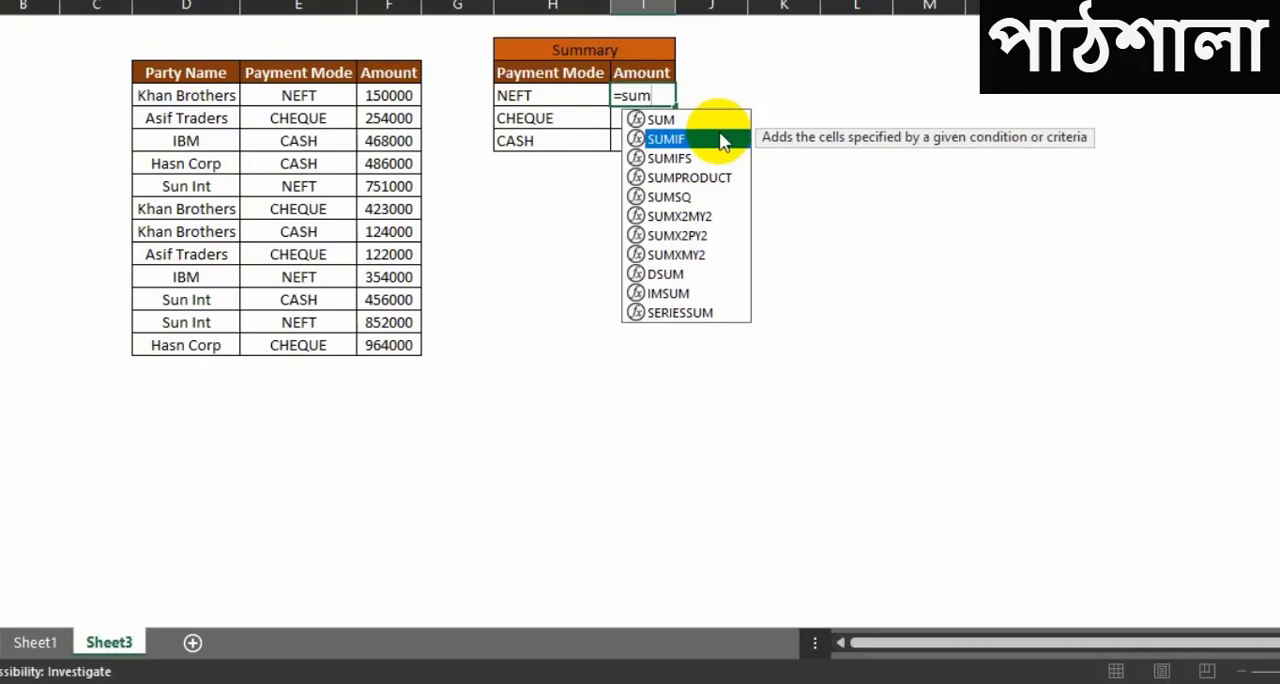
pyautogui.press('Down')
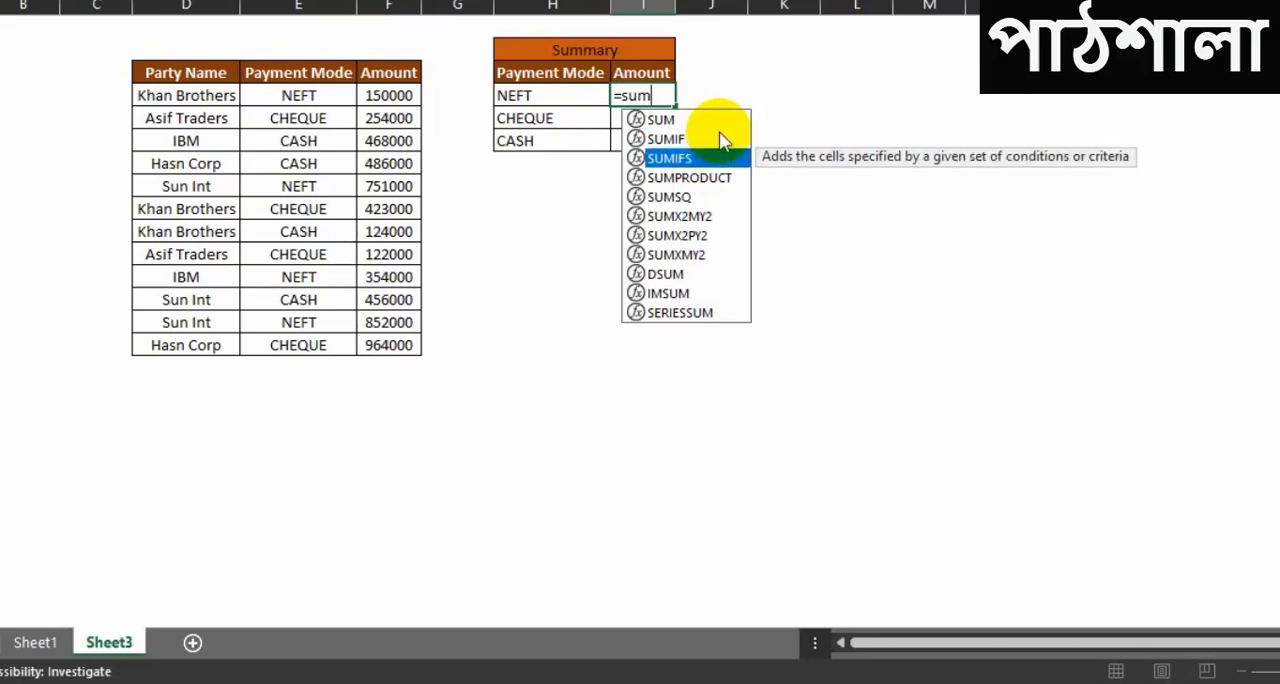
pyautogui.press('Up')
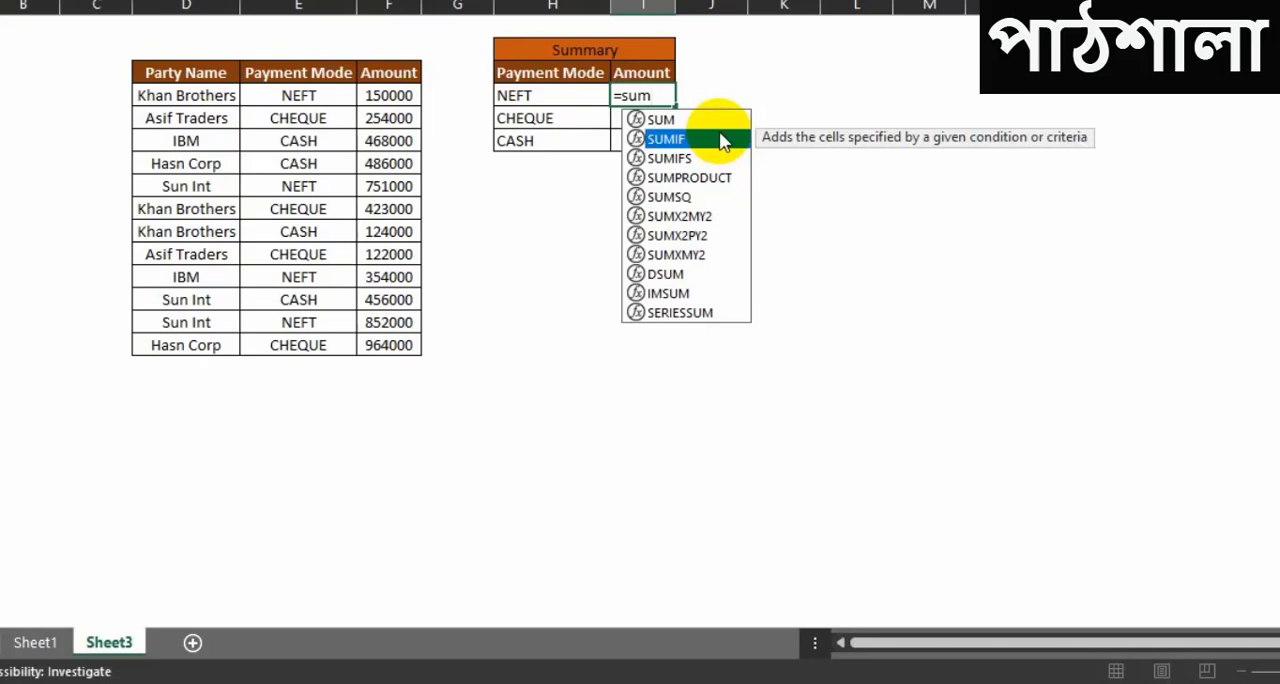
pyautogui.doubleClick(722, 140)
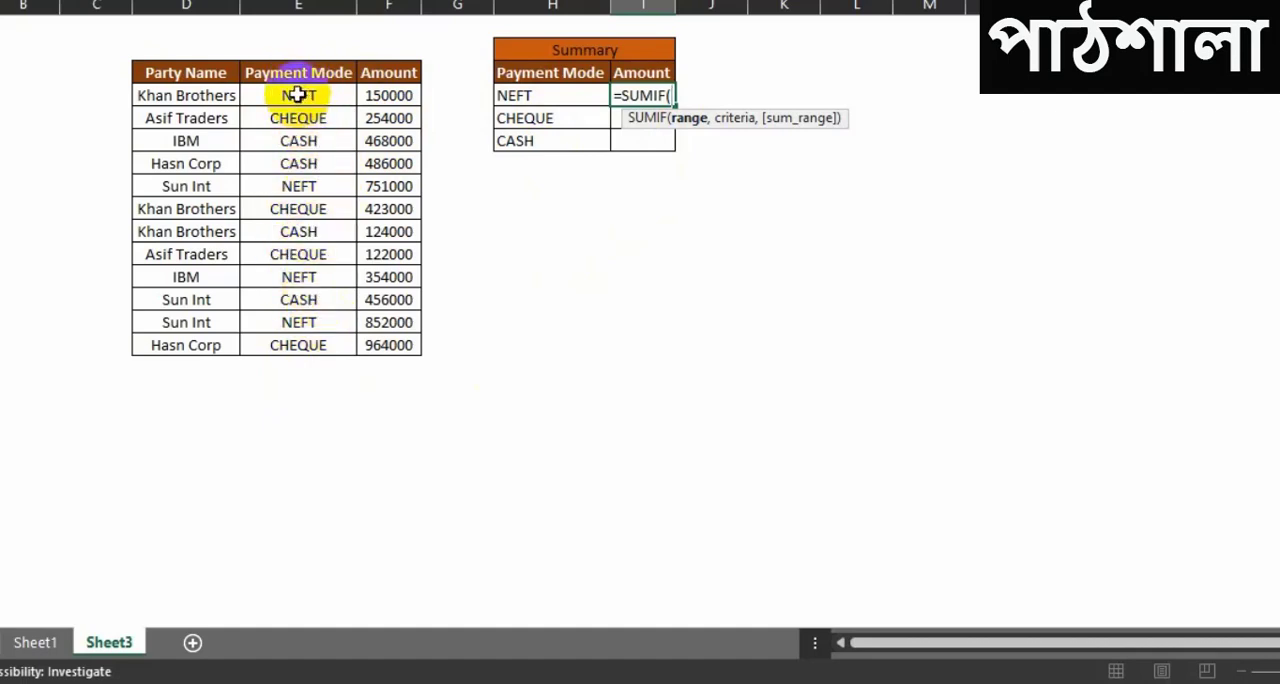
pyautogui.moveTo(296, 72); pyautogui.dragTo(305, 328)
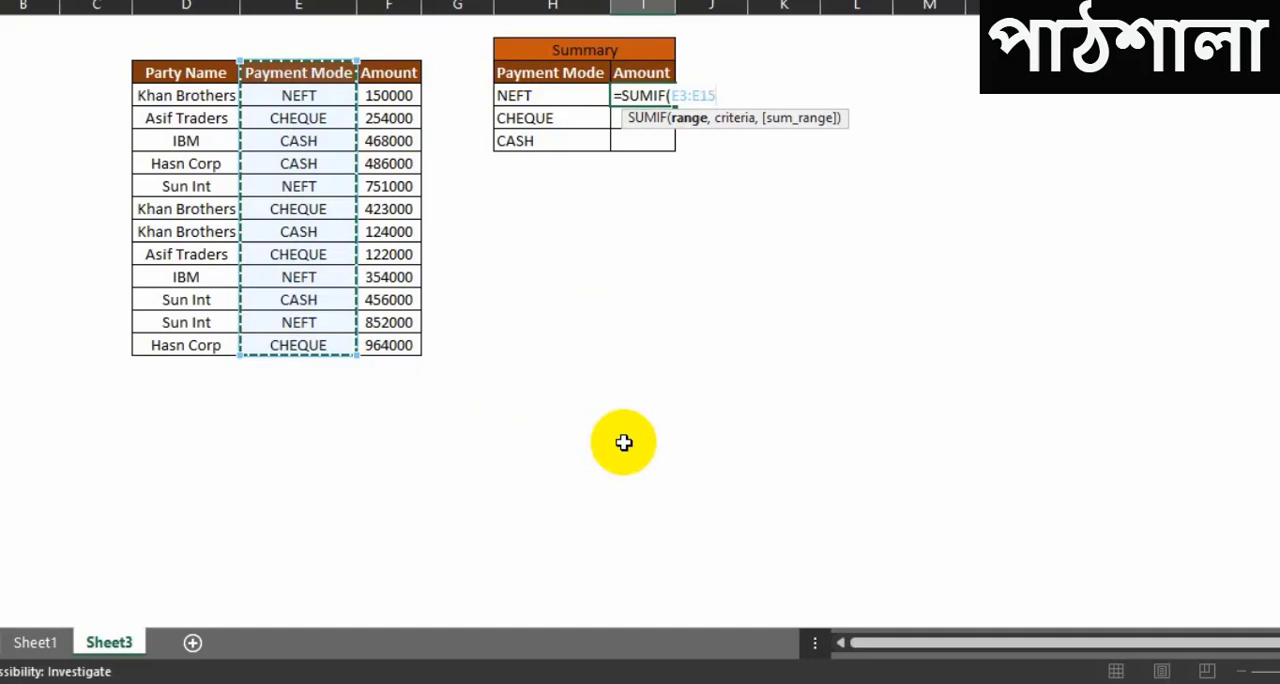
pyautogui.press('F4')
pyautogui.write(',')
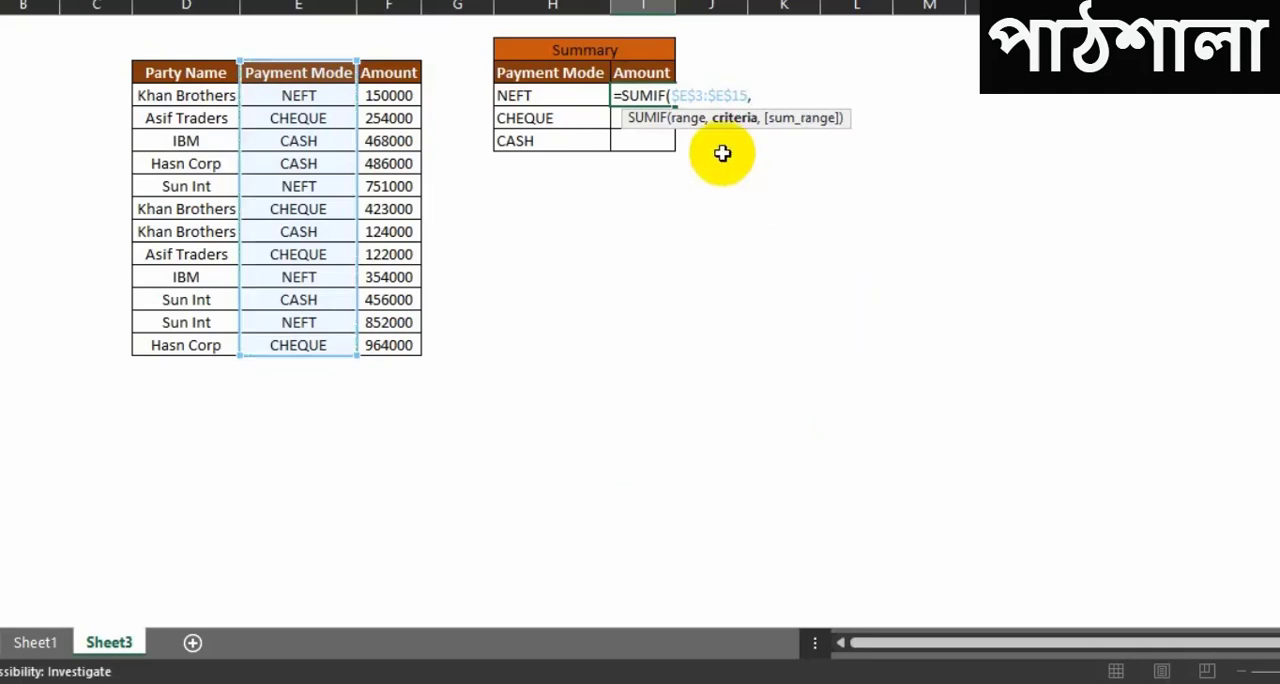
# Step: Use the summary table's NEFT cell H4 as the relative criteria reference in the SUMIF formula
pyautogui.click(514, 96)
pyautogui.click(548, 119)
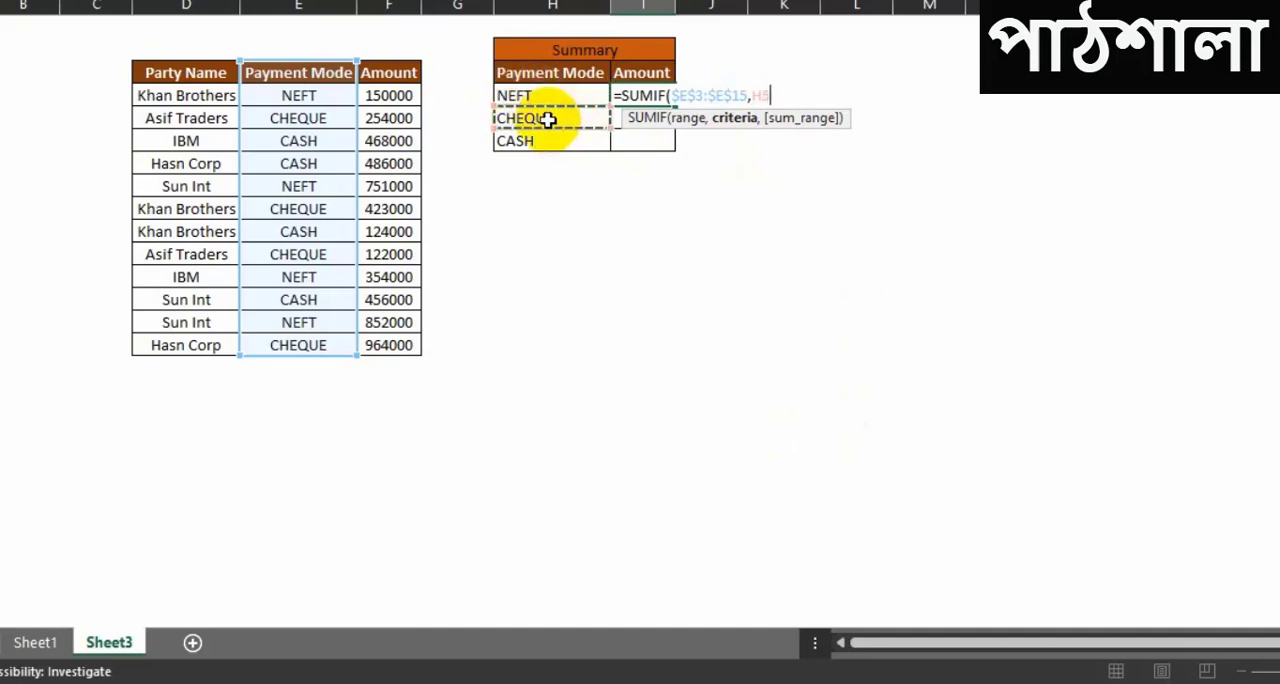
pyautogui.click(548, 141)
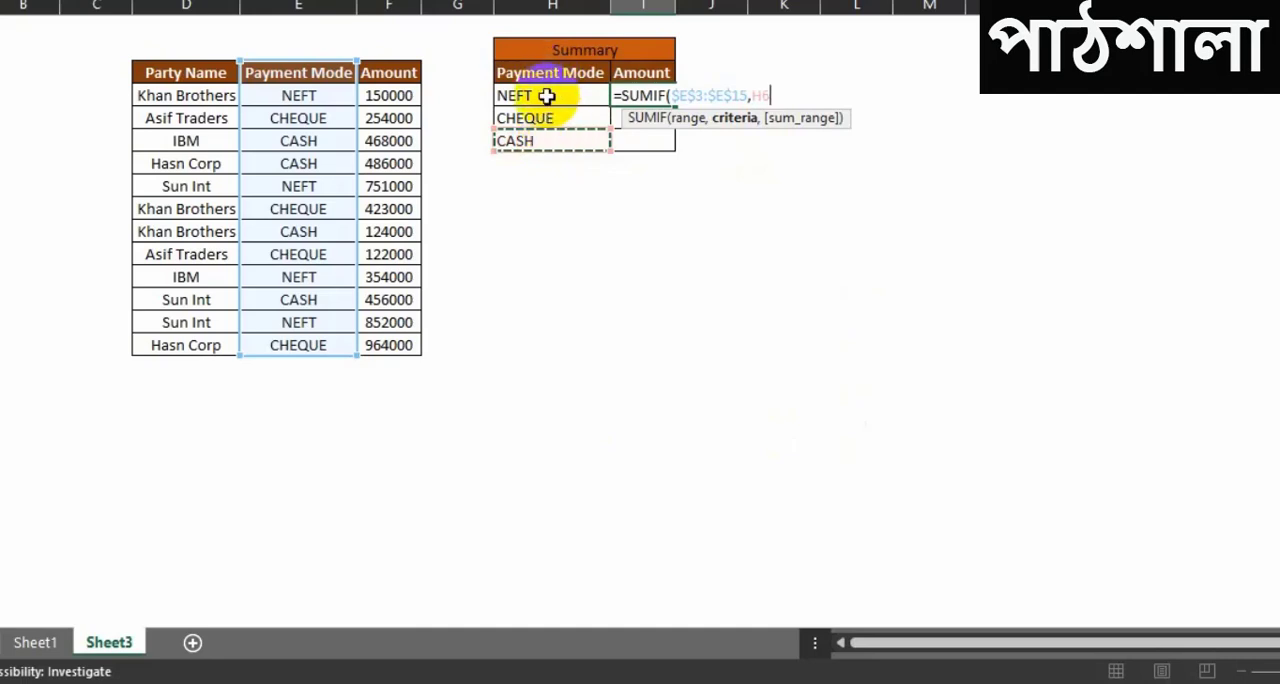
pyautogui.click(546, 95)
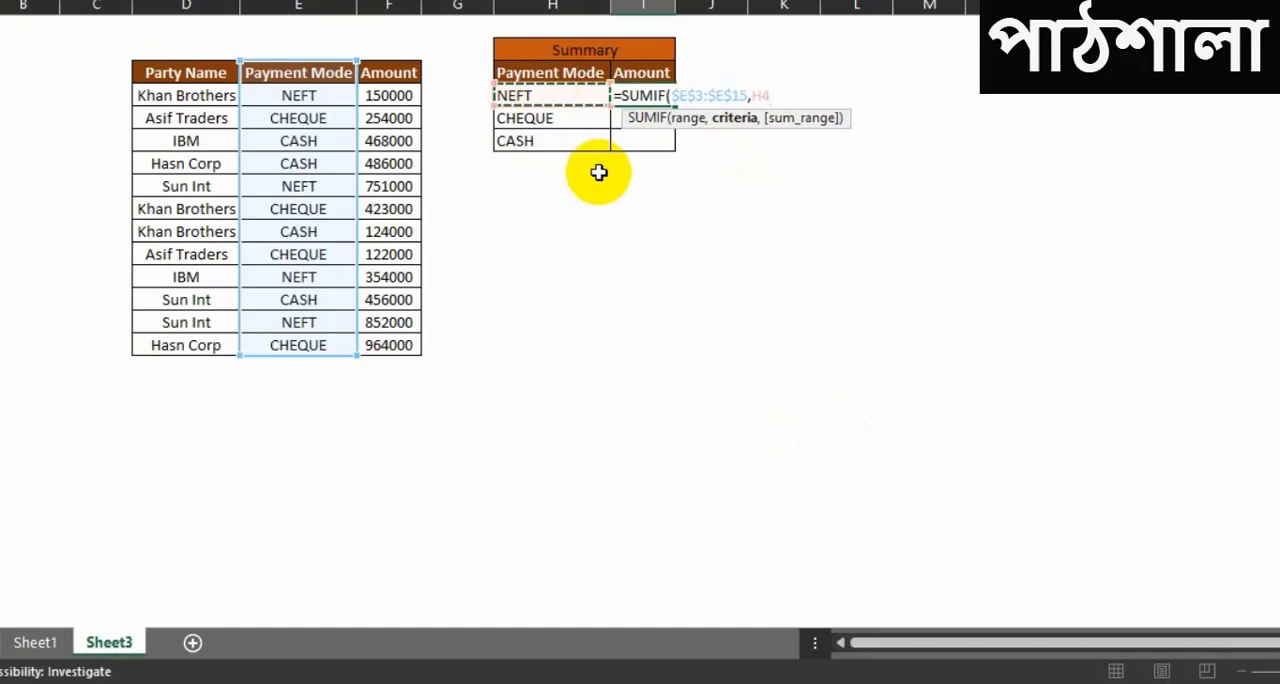
pyautogui.write(',')
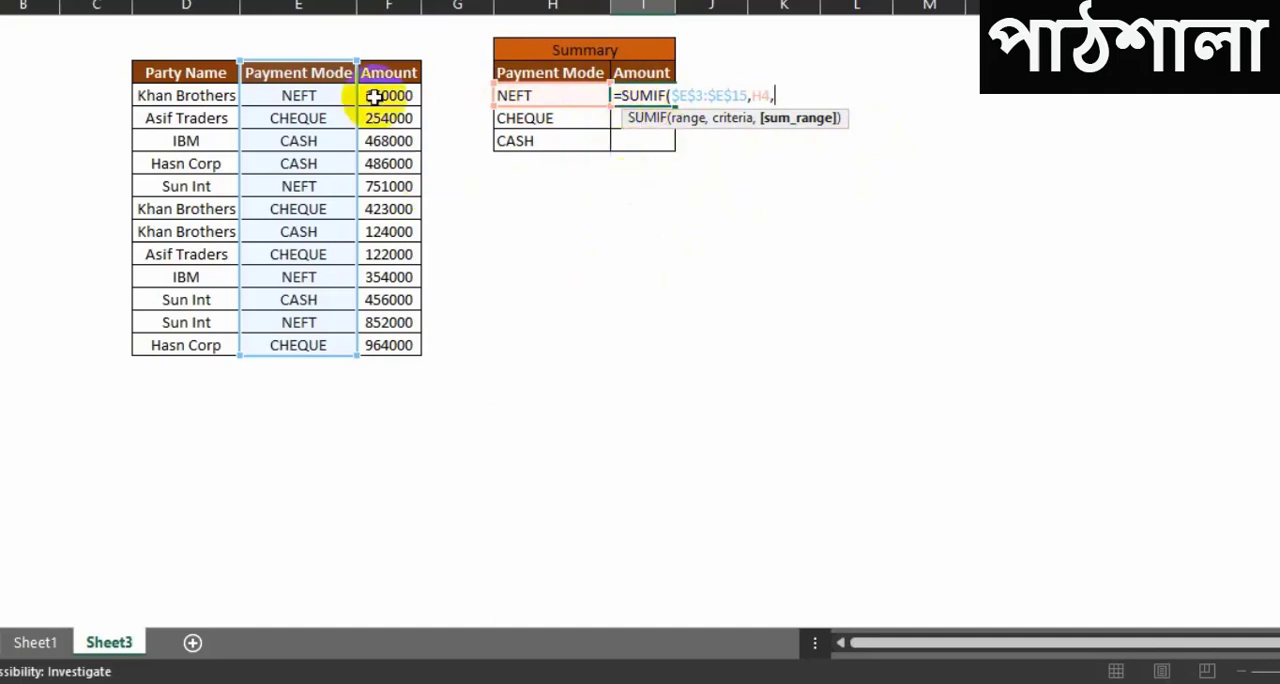
# Step: Set the payments table's Amount column as absolute sum range $F$3:$F$15 and complete the SUMIF formula
pyautogui.moveTo(390, 95); pyautogui.dragTo(397, 362)
pyautogui.press('F4')
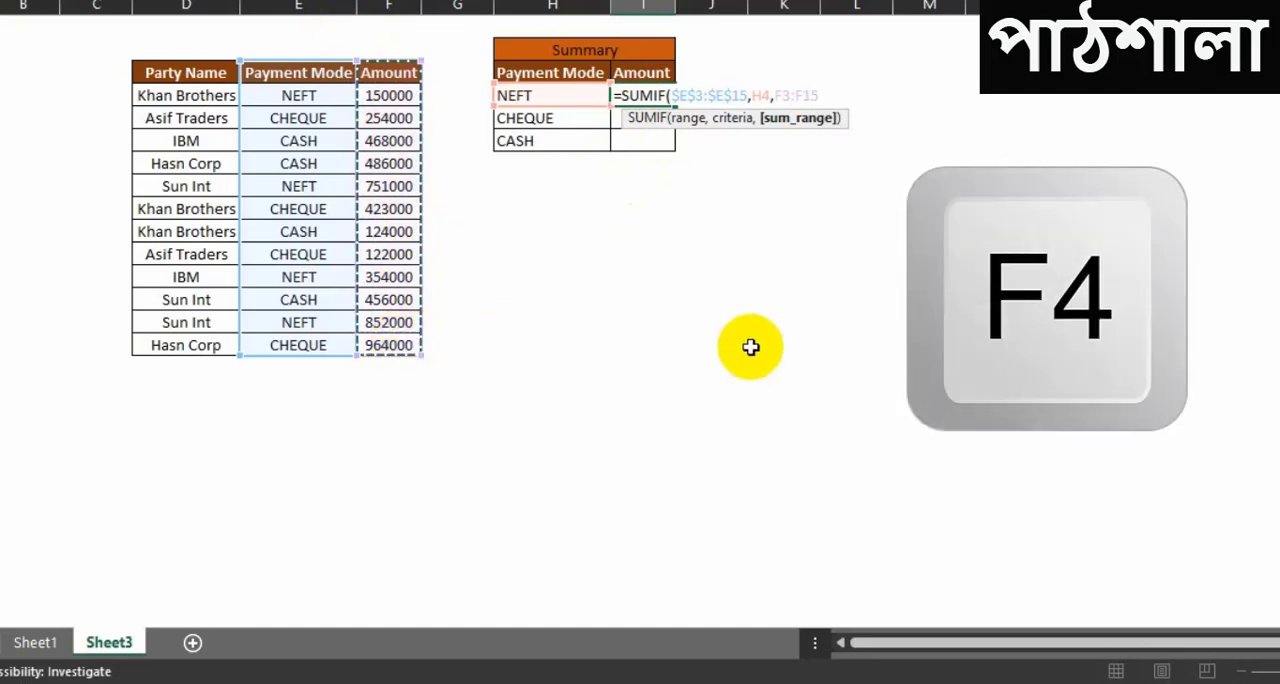
pyautogui.press('F4')
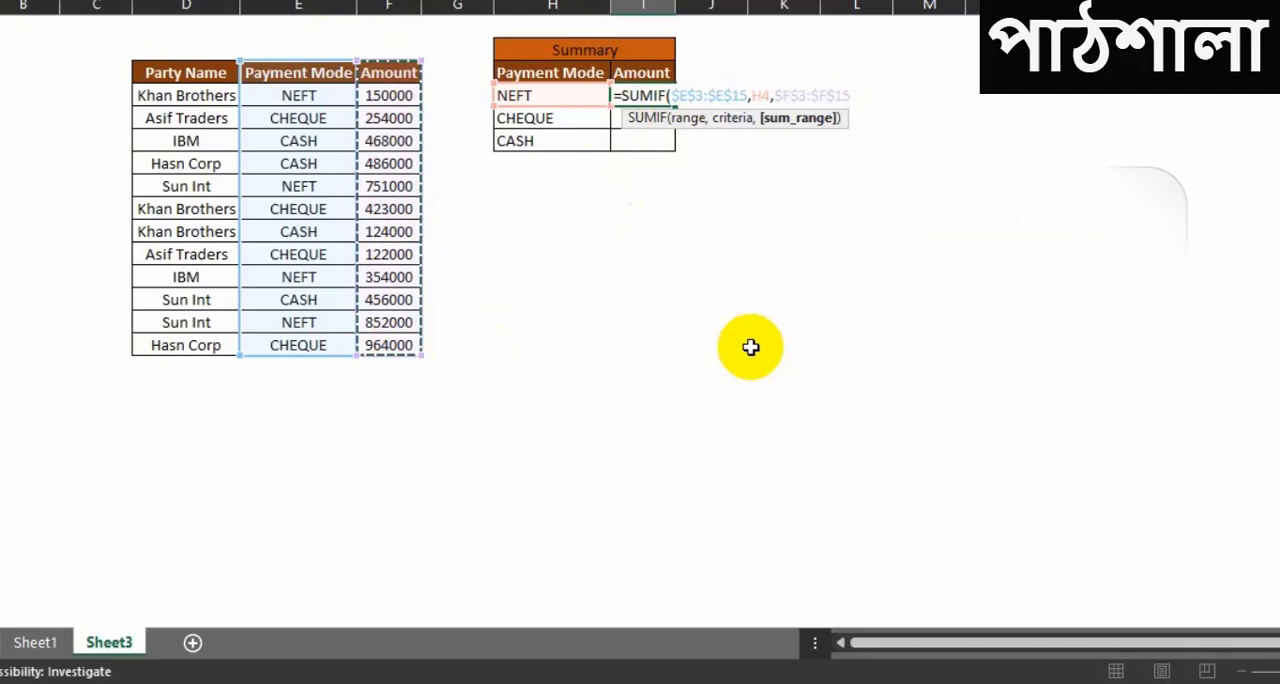
pyautogui.write(')')
pyautogui.press('Return')
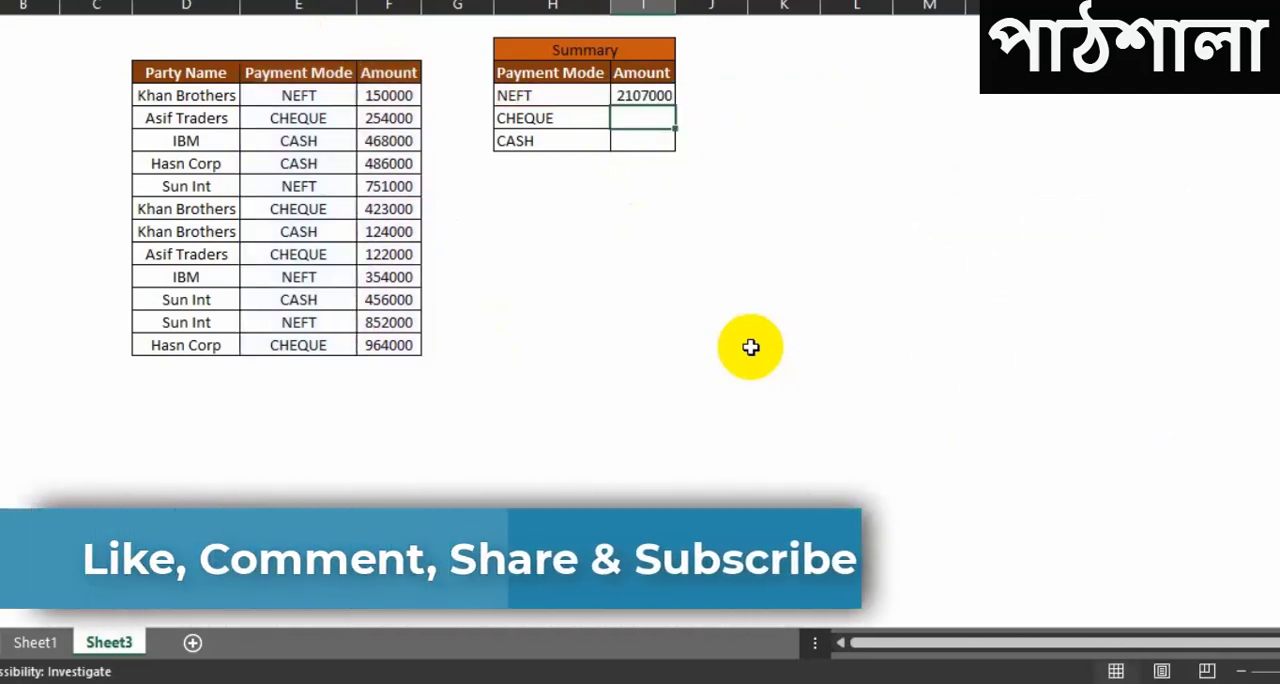
# Step: Copy the NEFT formula down to CHEQUE and CASH and check their combined sum against the payments table's Amount column
pyautogui.click(650, 95)
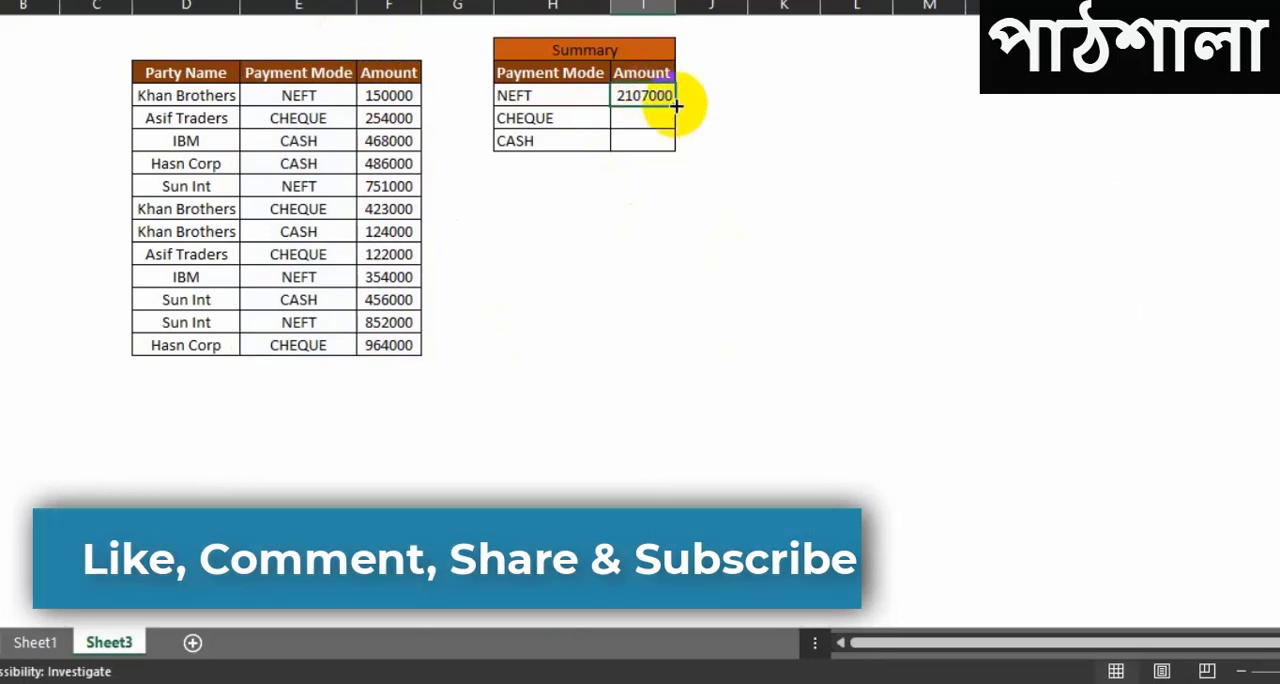
pyautogui.moveTo(675, 106); pyautogui.dragTo(677, 163)
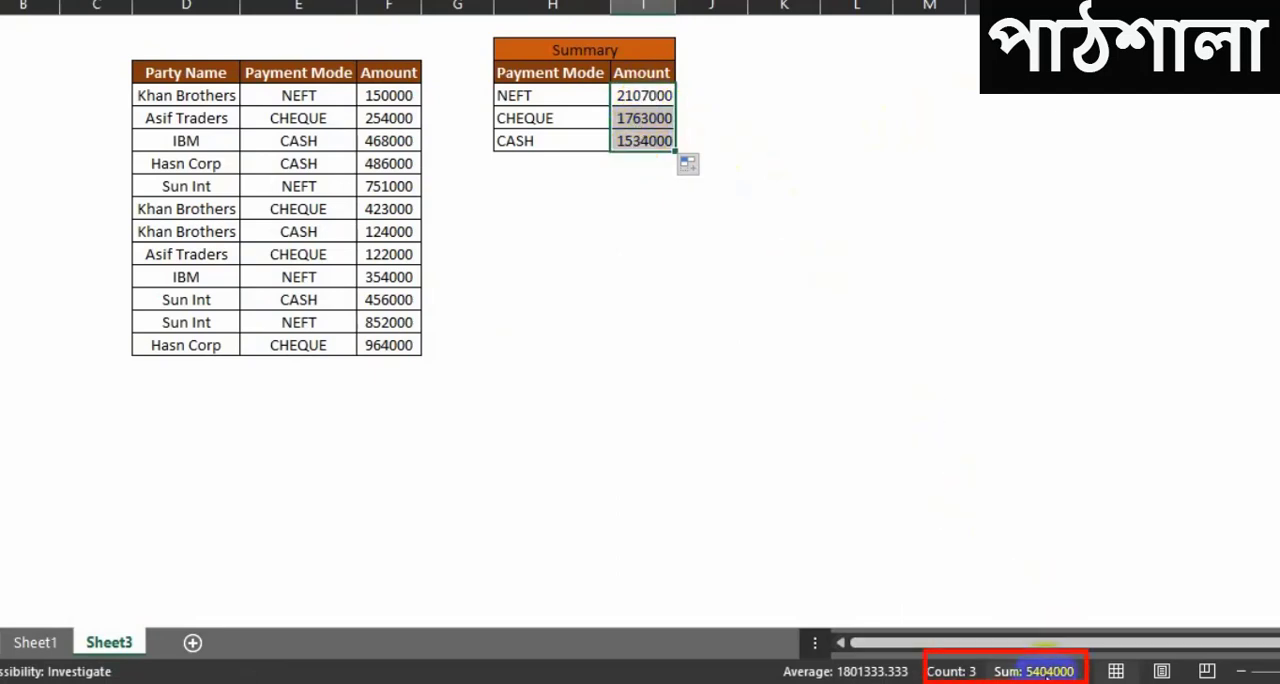
pyautogui.moveTo(375, 95); pyautogui.dragTo(399, 334)
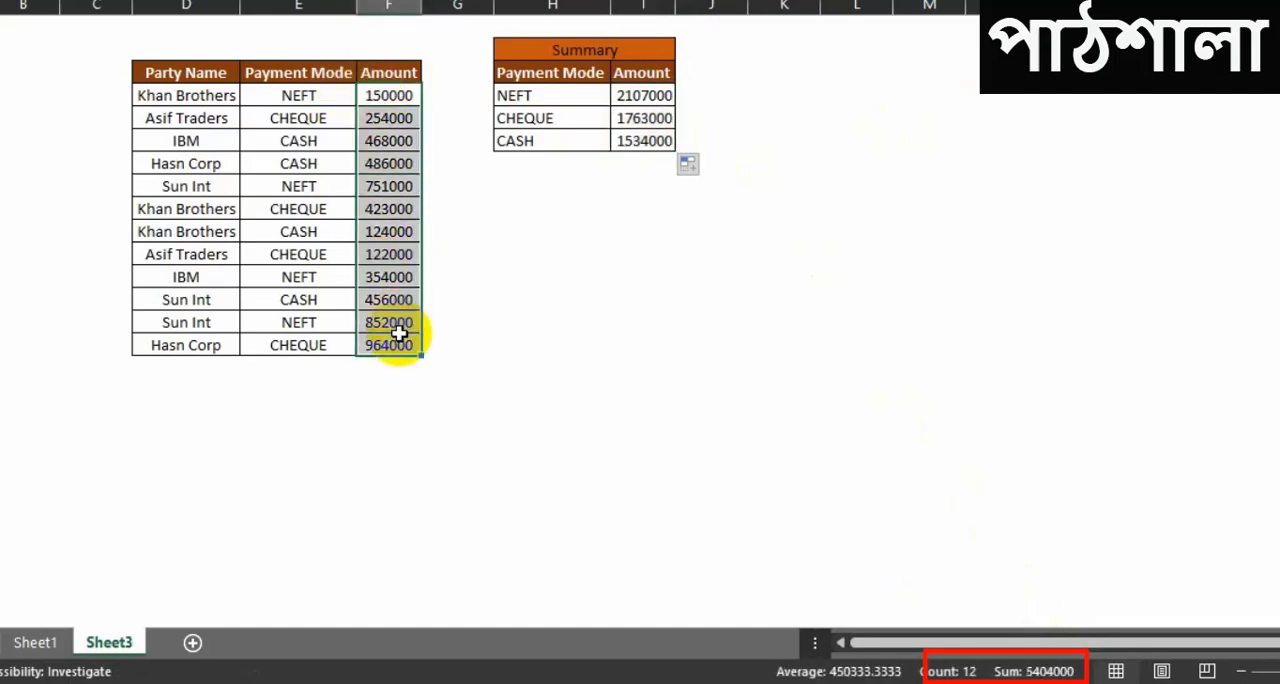
pyautogui.click(1048, 452)
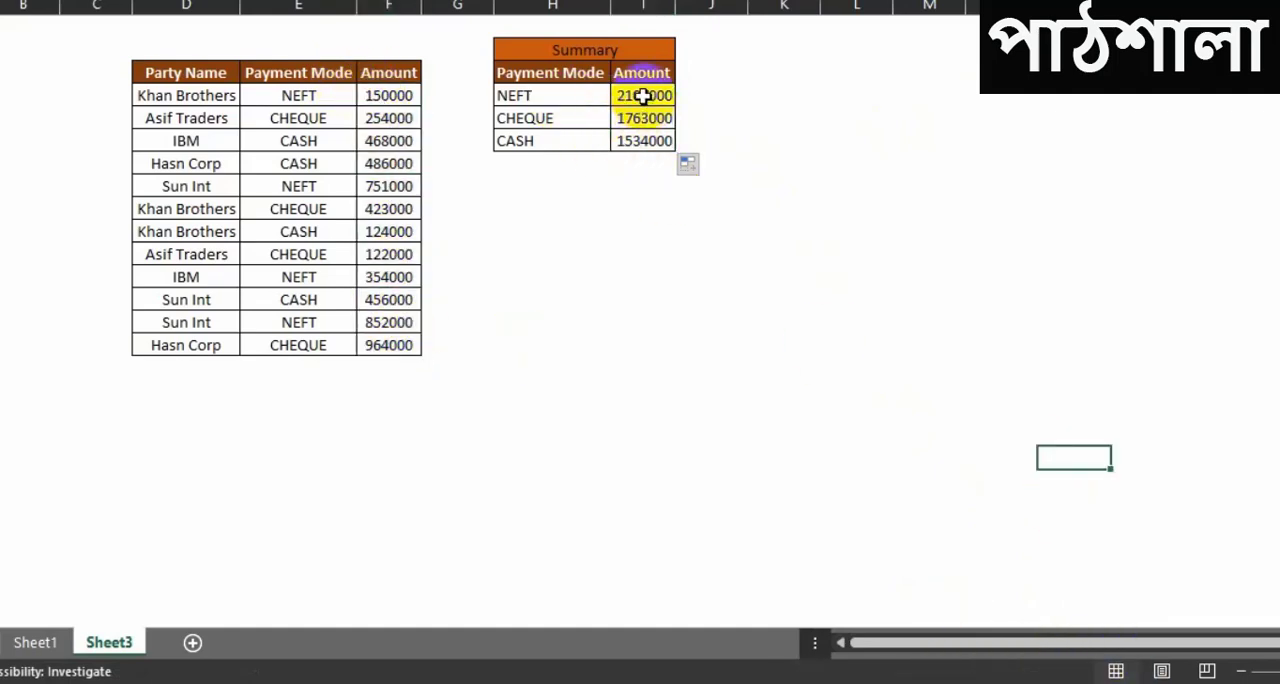
# Step: Check the NEFT total against the sum of the four NEFT amounts in the payments table
pyautogui.click(400, 99)
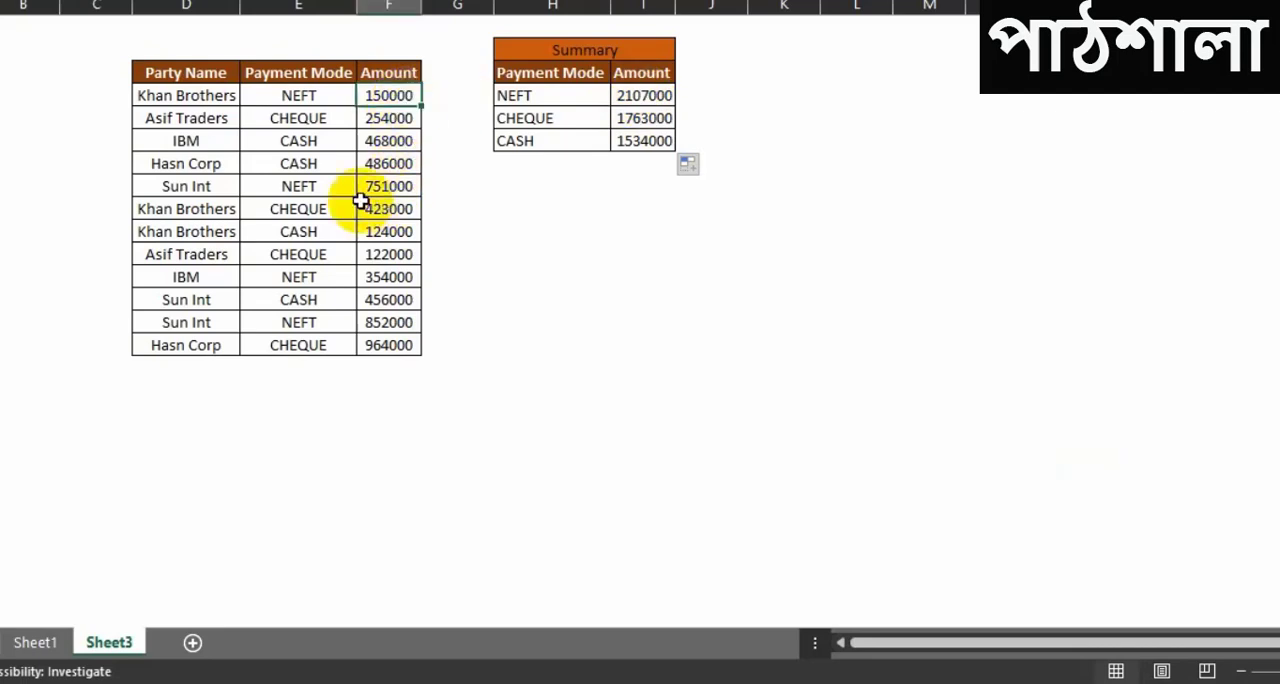
pyautogui.keyDown('ctrl'); pyautogui.click(389, 186); pyautogui.keyUp('ctrl')
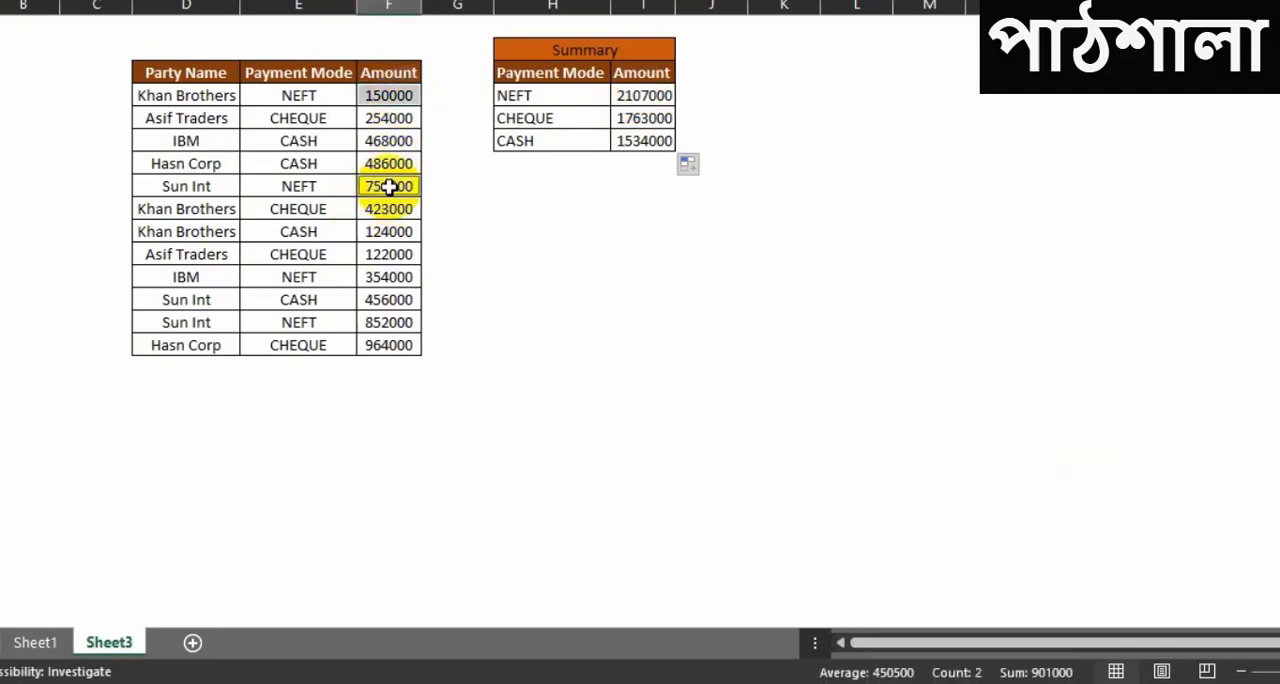
pyautogui.keyDown('ctrl'); pyautogui.click(373, 277); pyautogui.keyUp('ctrl')
pyautogui.keyDown('ctrl'); pyautogui.click(380, 321); pyautogui.keyUp('ctrl')
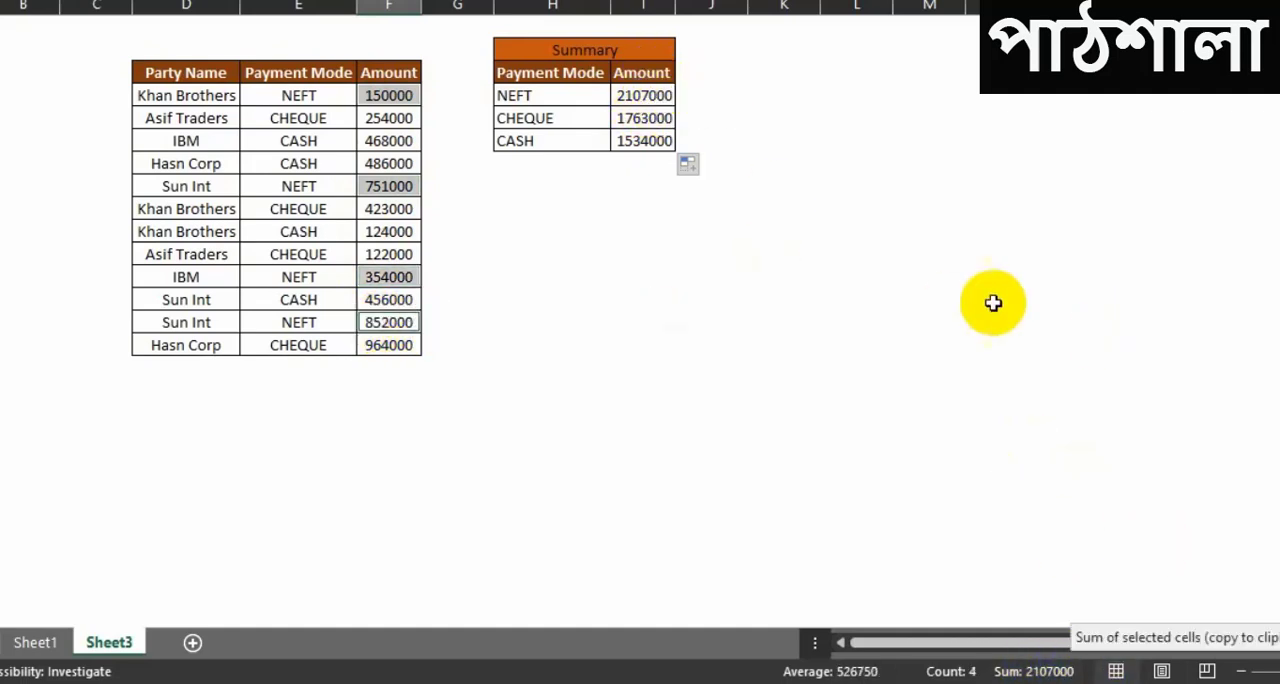
pyautogui.click(580, 285)
pyautogui.click(832, 148)
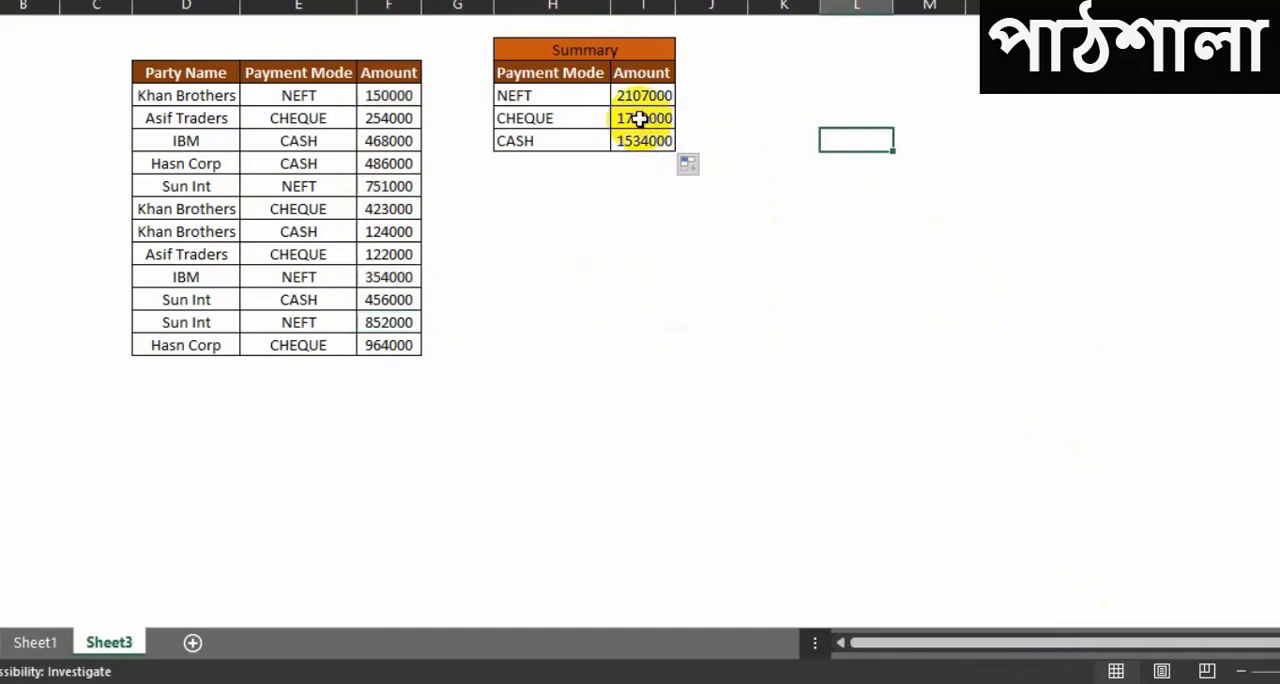
# Step: Clear the Amount values for CHEQUE and CASH in the Summary table
pyautogui.moveTo(640, 118); pyautogui.dragTo(640, 138)
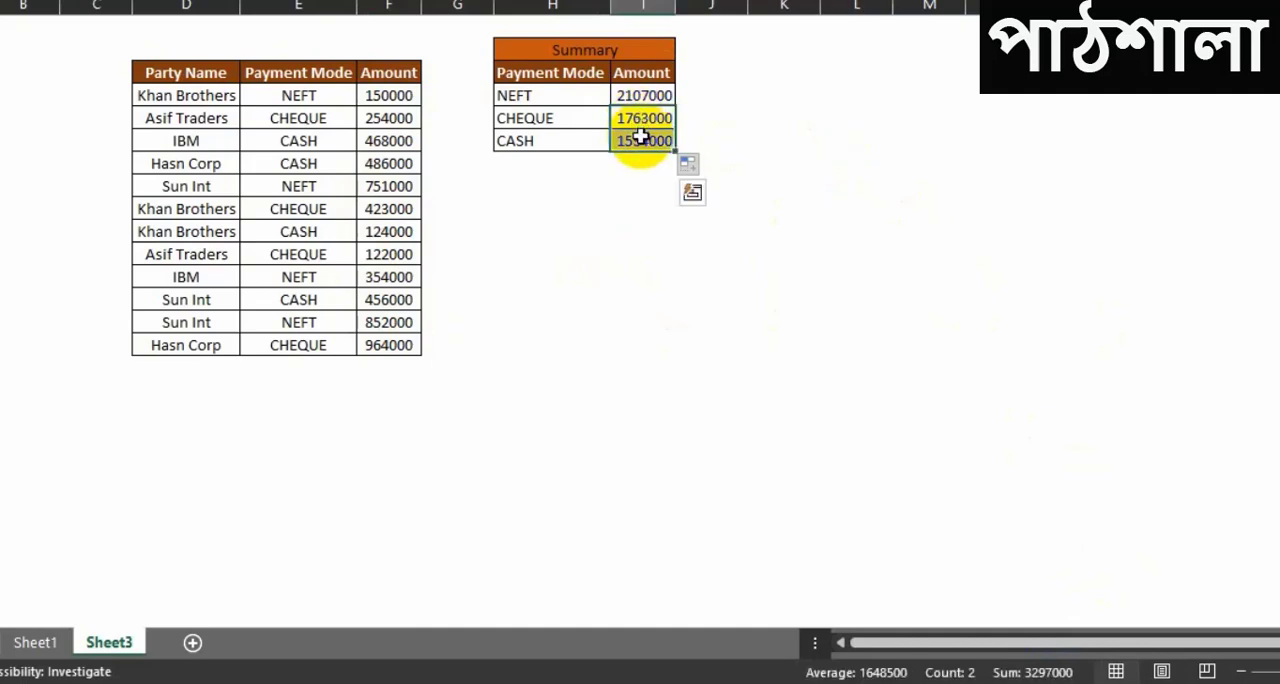
pyautogui.press('Delete')
pyautogui.click(752, 138)
# Step: AutoFill the NEFT formula down the rest of the summary's Amount column, and undo the fill
pyautogui.click(660, 95)
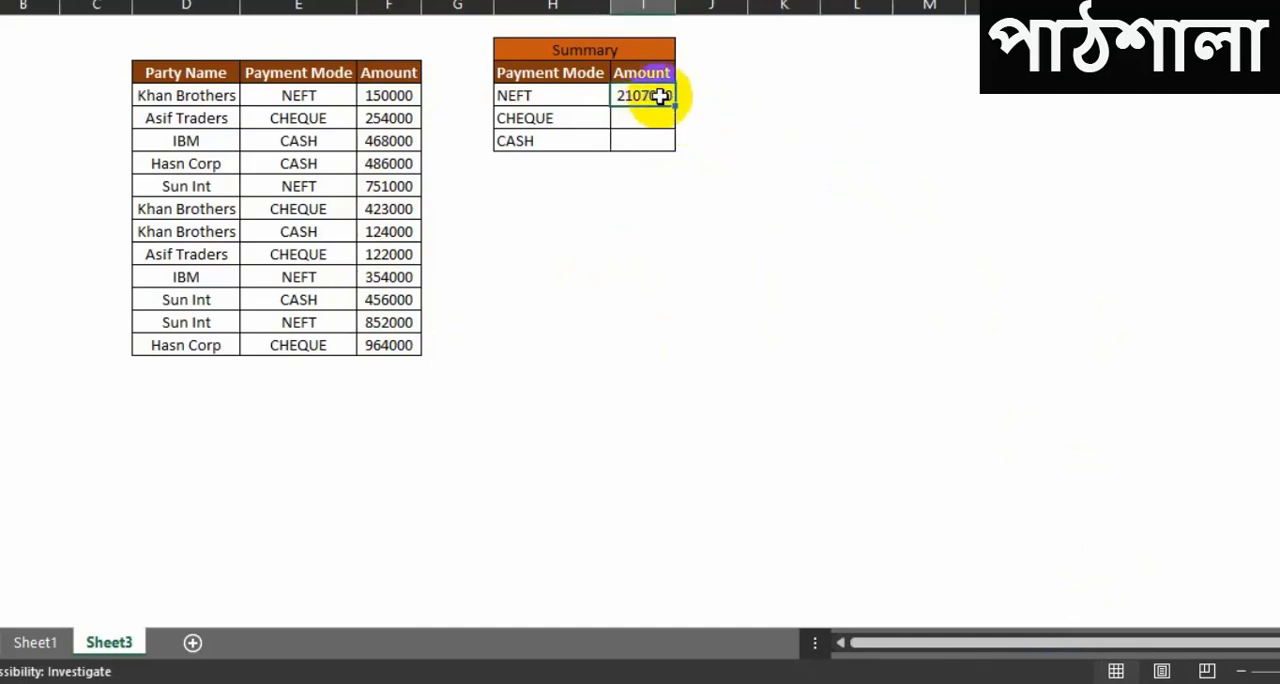
pyautogui.doubleClick(676, 106)
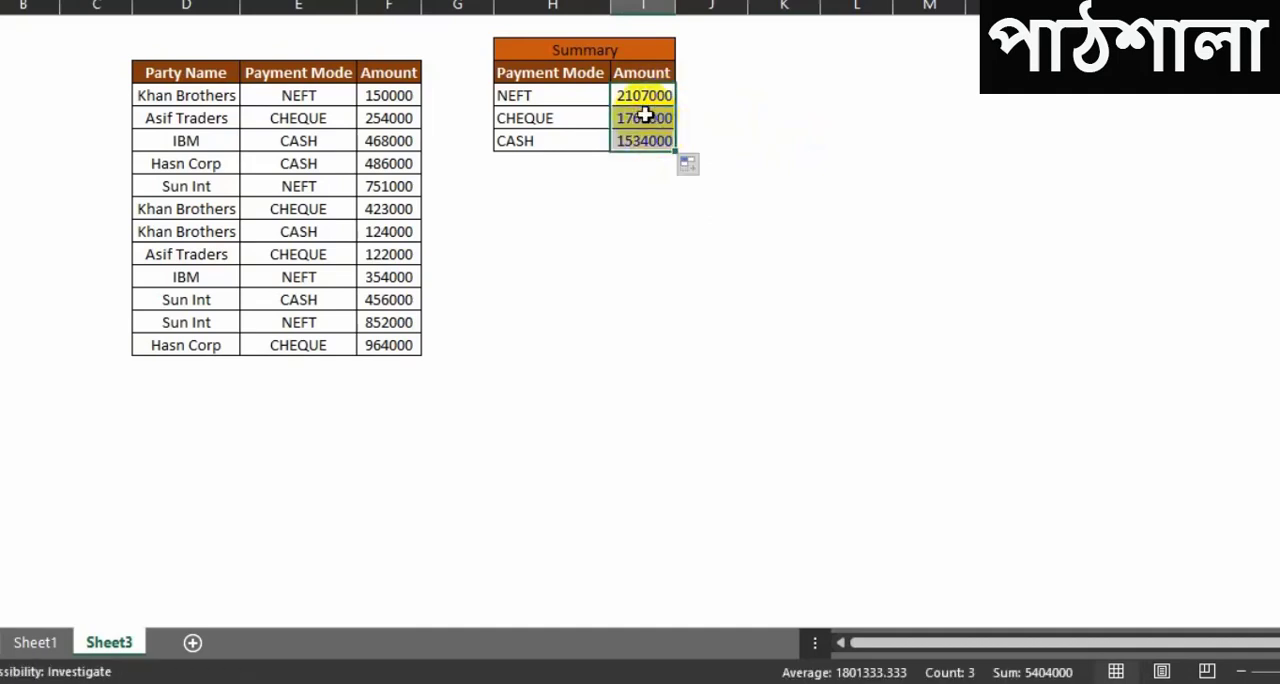
pyautogui.hotkey('ctrl', 'z')
pyautogui.click(712, 132)
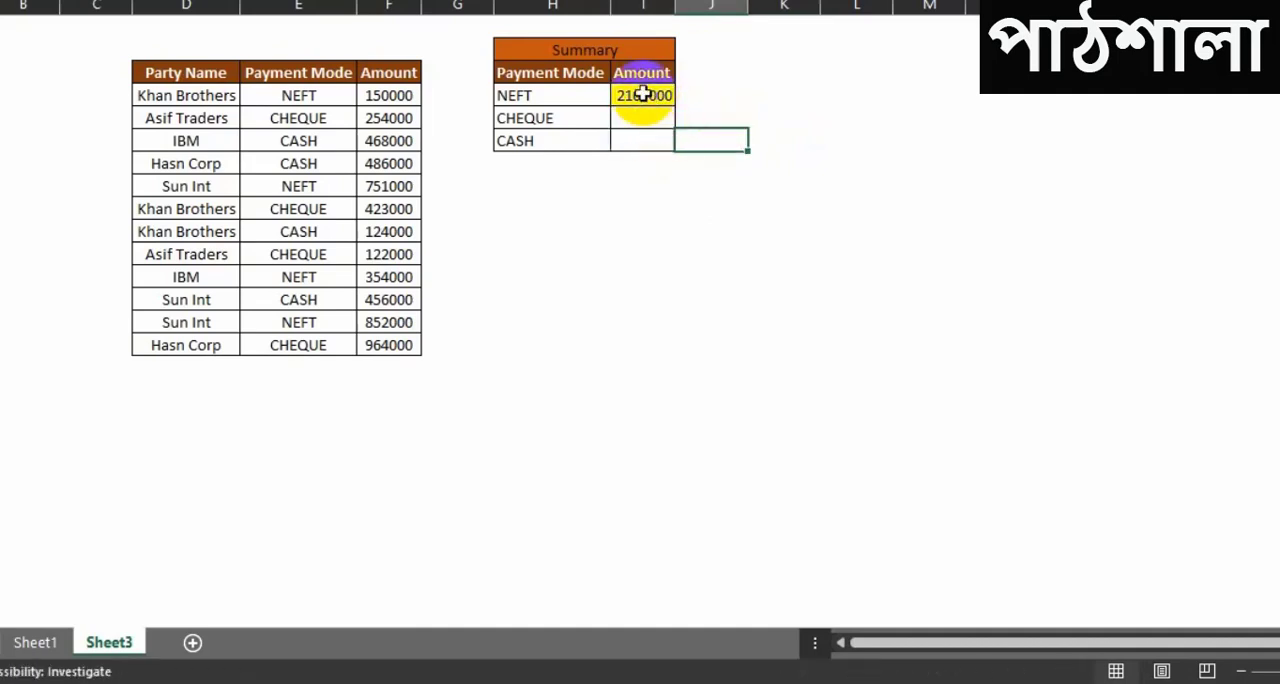
# Step: Apply Fill Down to the summary's Amount cells from NEFT through CASH, and undo it
pyautogui.click(642, 95)
pyautogui.moveTo(642, 118); pyautogui.dragTo(642, 136)
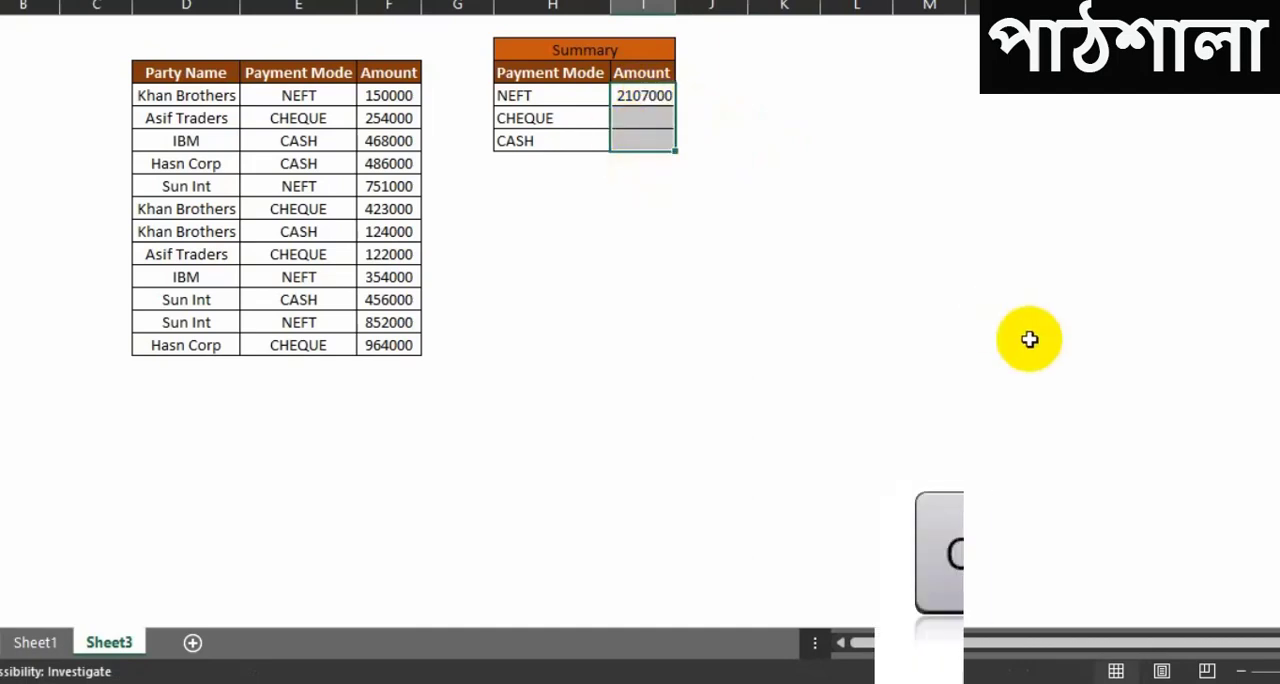
pyautogui.hotkey('ctrl', 'd')
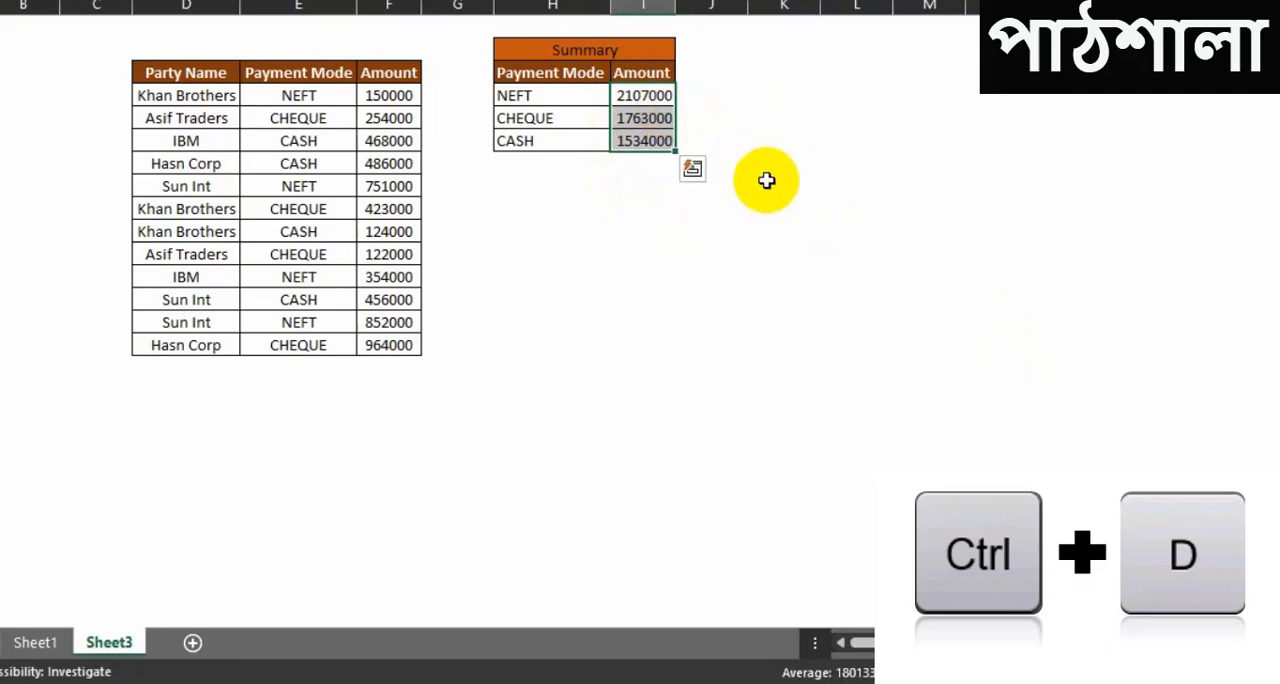
pyautogui.hotkey('ctrl', 'z')
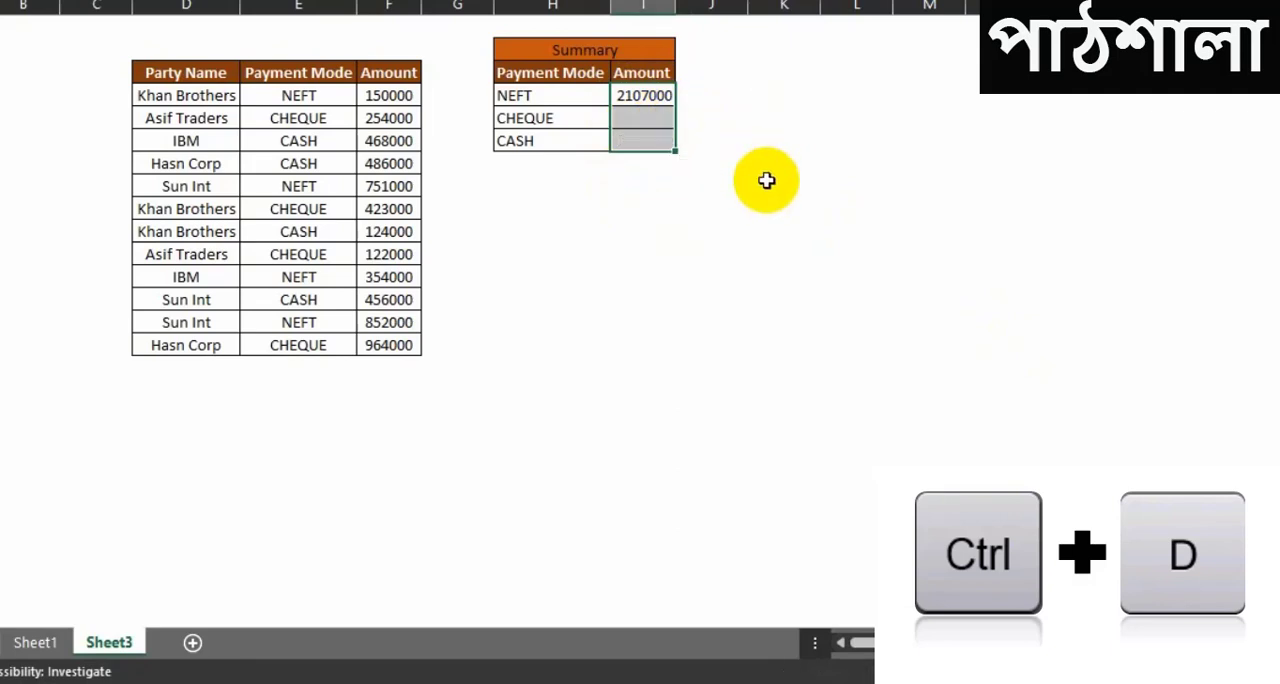
pyautogui.click(766, 180)
# Step: Copy the NEFT SUMIF formula into the CHEQUE and CASH Amount cells with Fill Down
pyautogui.moveTo(638, 90); pyautogui.dragTo(632, 135)
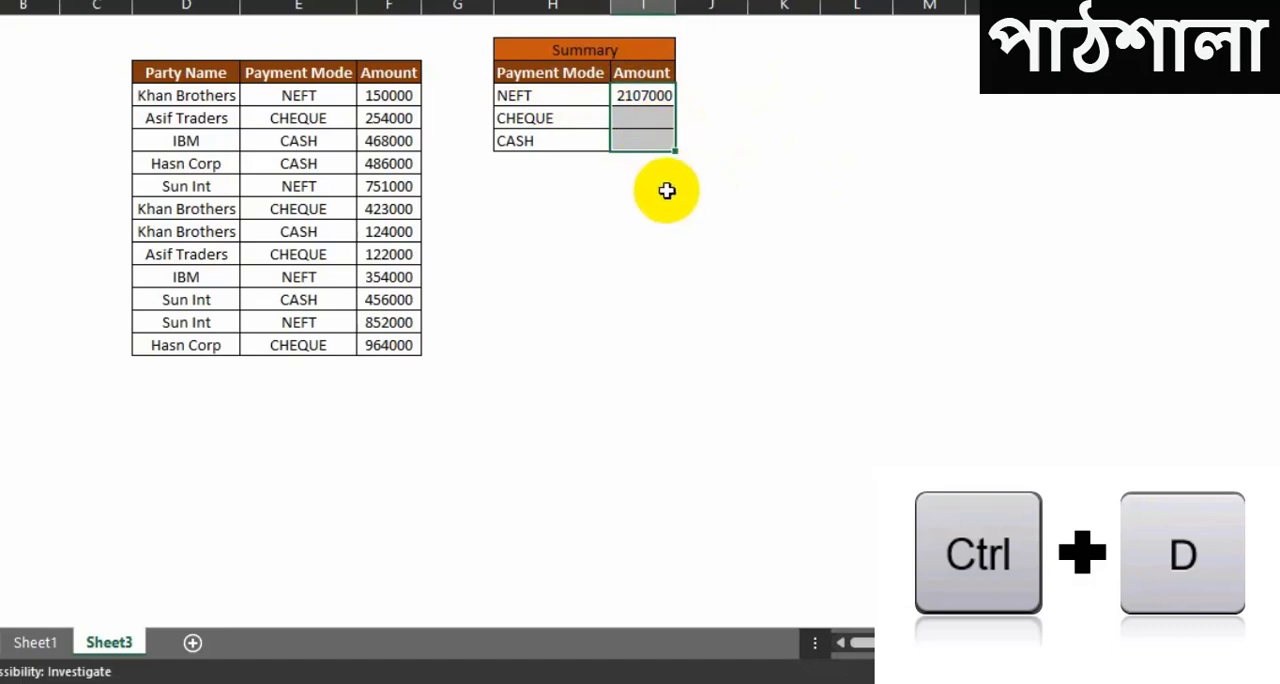
pyautogui.hotkey('ctrl', 'd')
pyautogui.hotkey('ctrl', 'q')
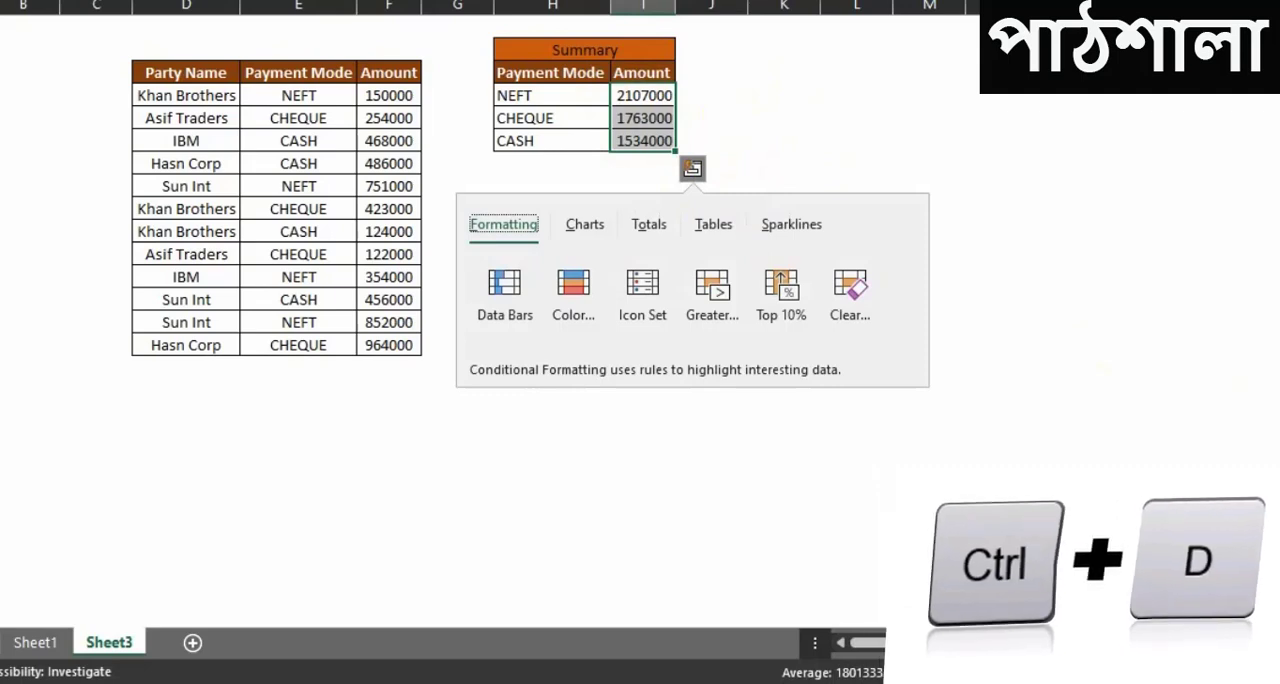
pyautogui.press('Escape')
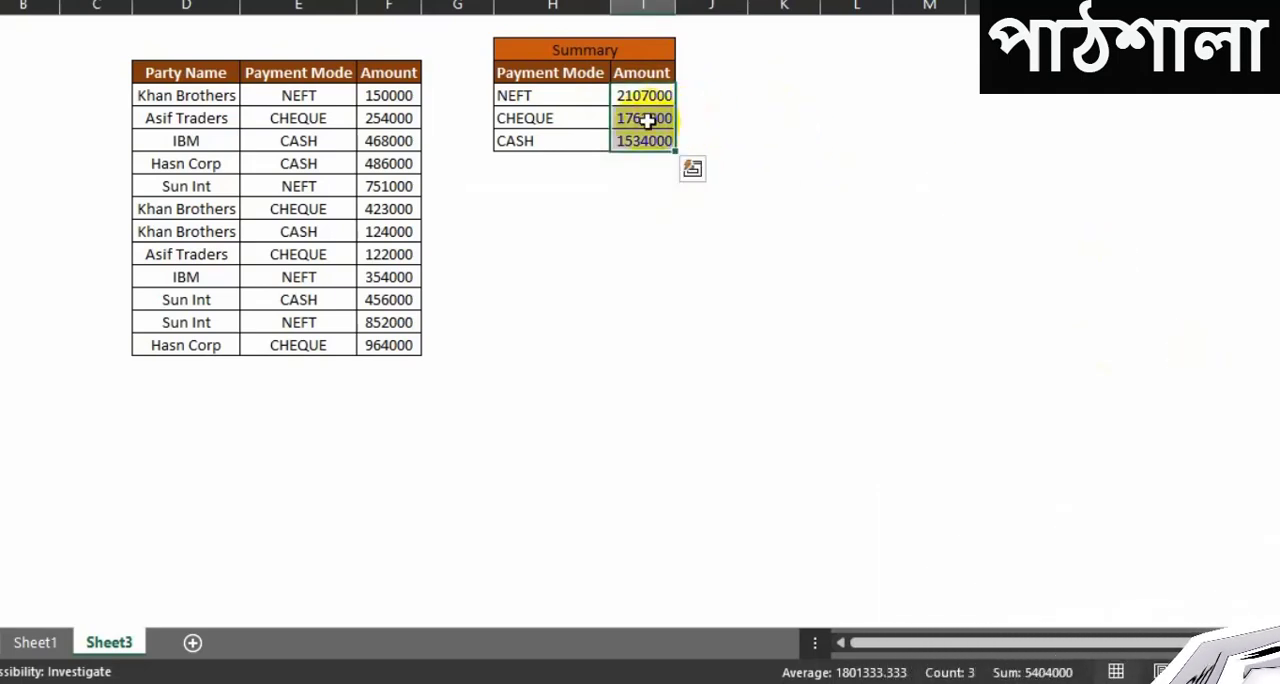
pyautogui.click(696, 137)
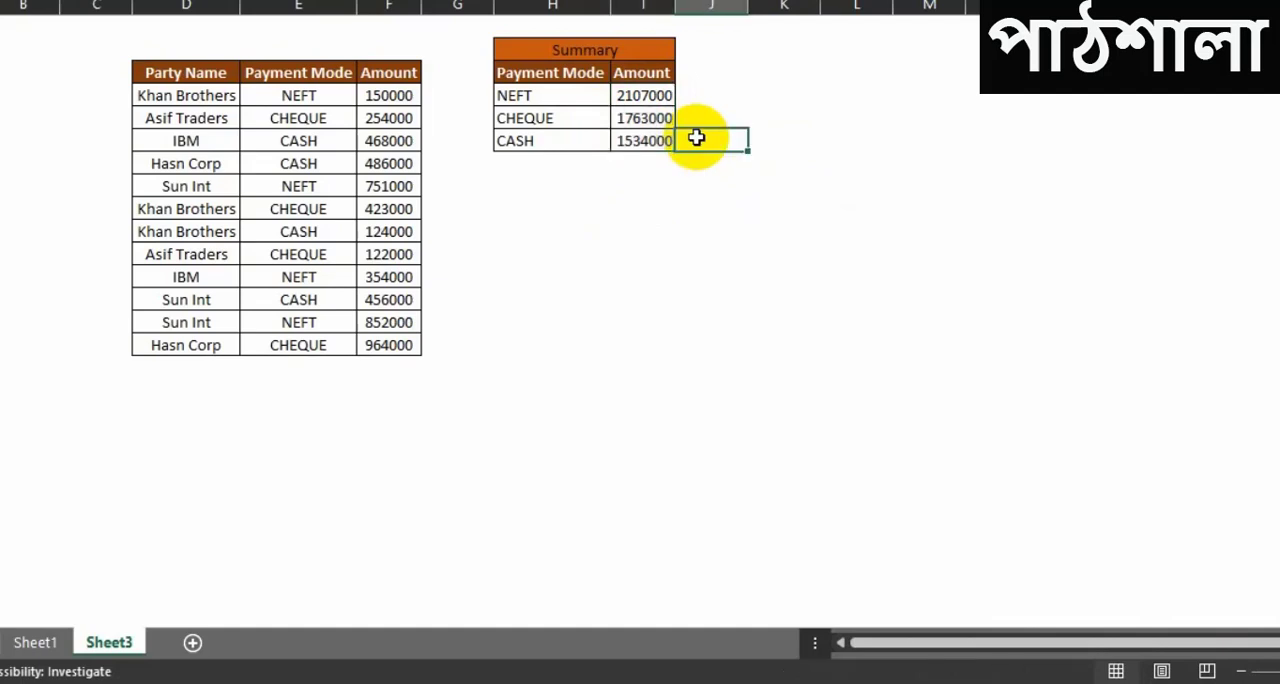
pyautogui.click(878, 275)
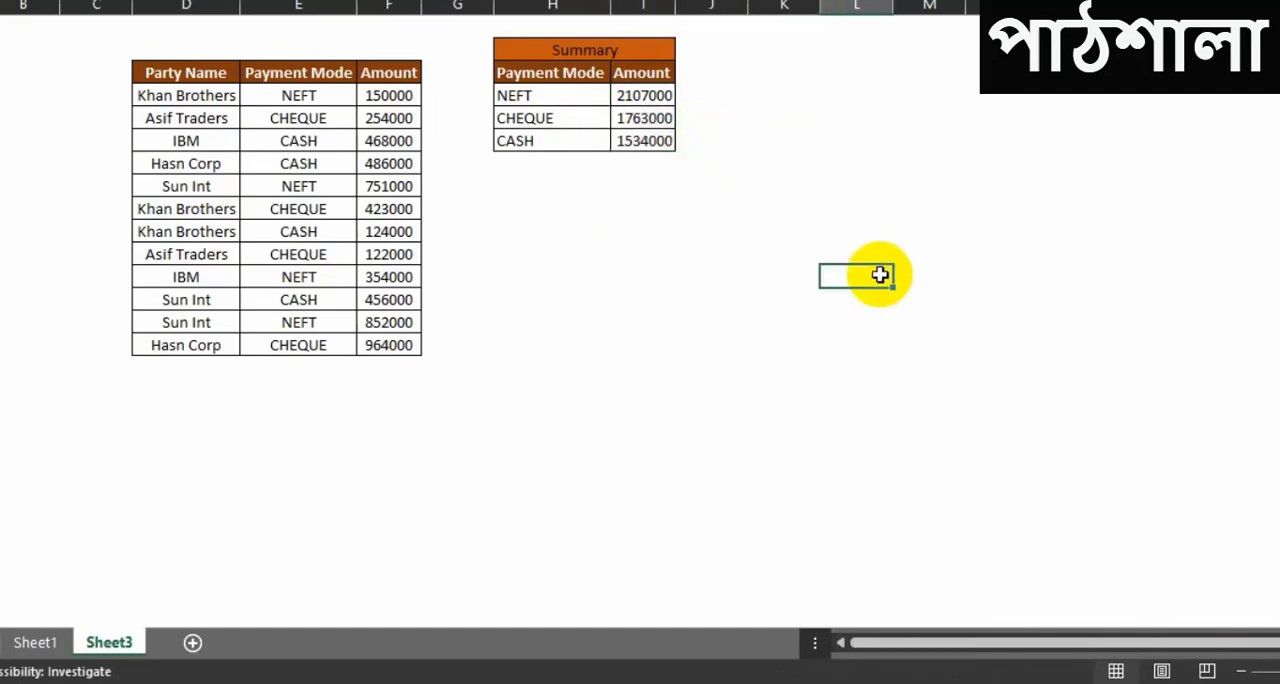